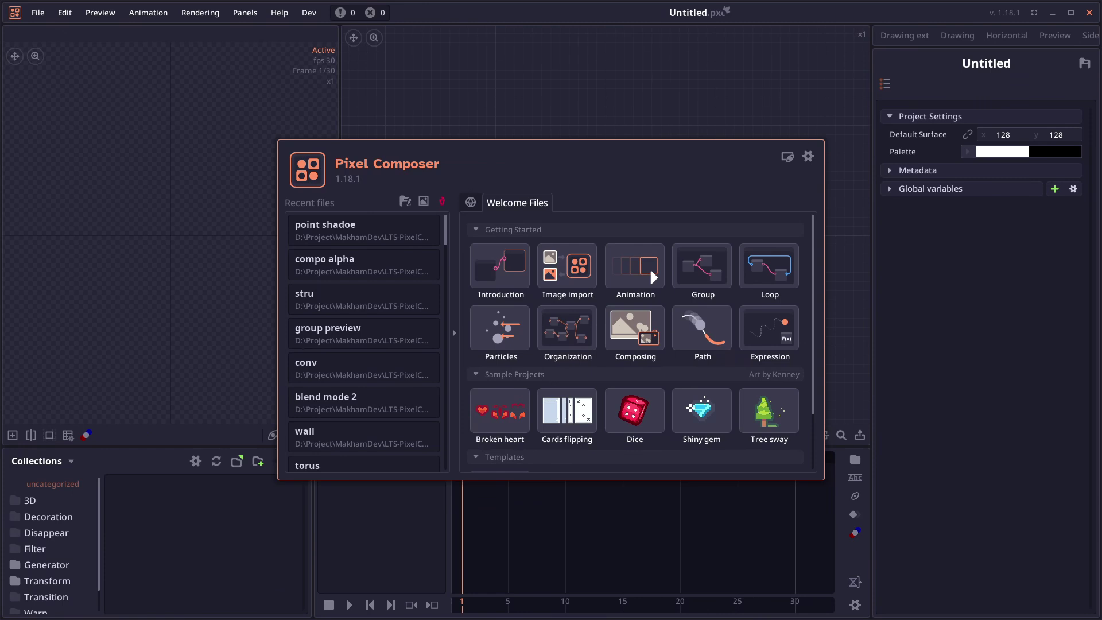
Dismiss the welcome screen to reach the untitled project's empty graph.
left_click(731, 139)
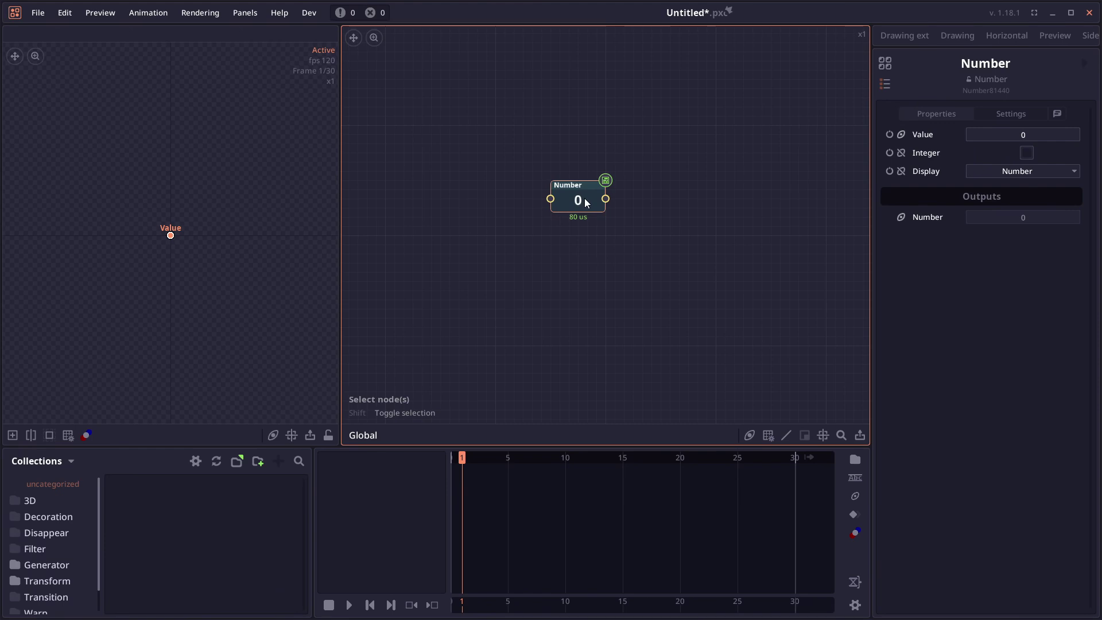
Move the Number node up, add a Vector2 node below it, and start wiring its inputs.
left_click_drag(586, 202, 586, 174)
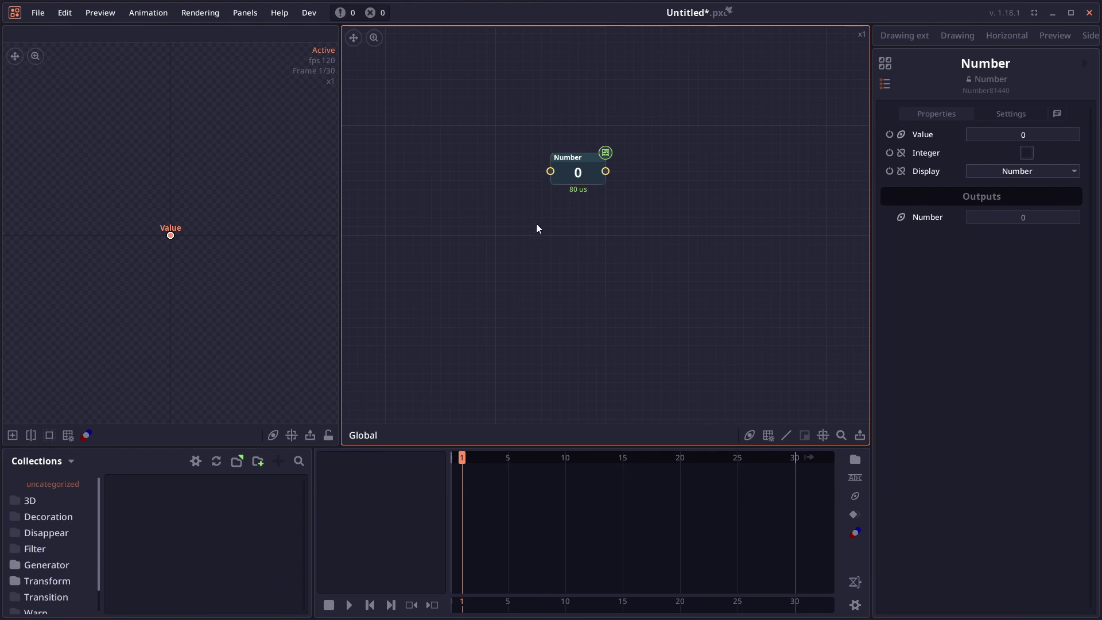
key("2")
left_click_drag(570, 234, 571, 218)
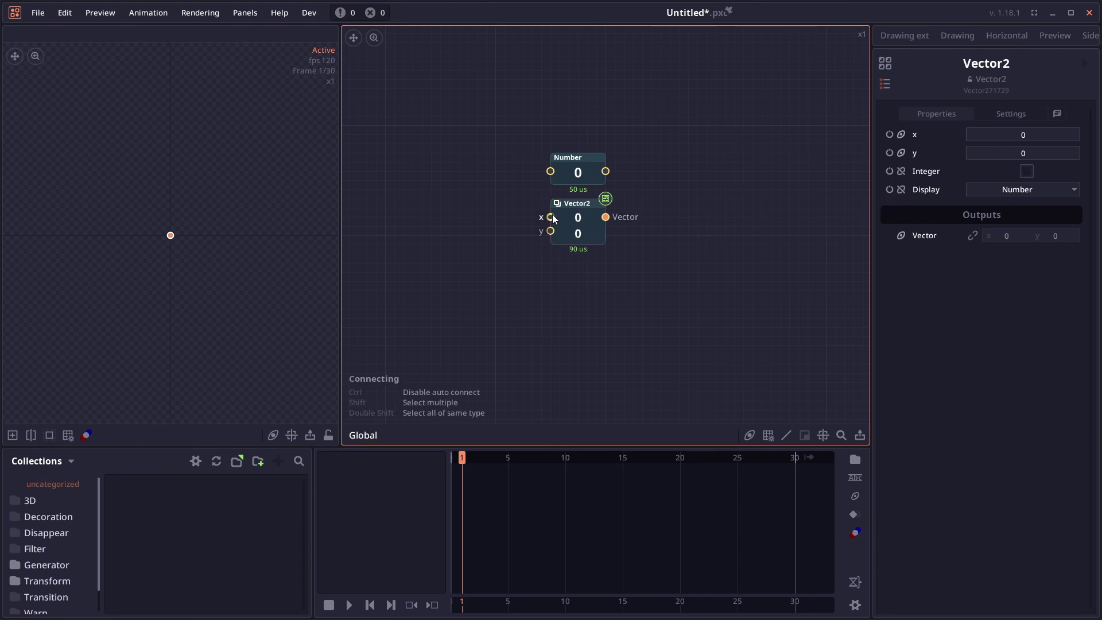
mouse_move(554, 218)
left_mouse_down()
mouse_move(507, 205)
mouse_move(550, 227)
mouse_move(501, 214)
mouse_move(523, 218)
mouse_move(549, 297)
mouse_move(566, 216)
left_mouse_up()
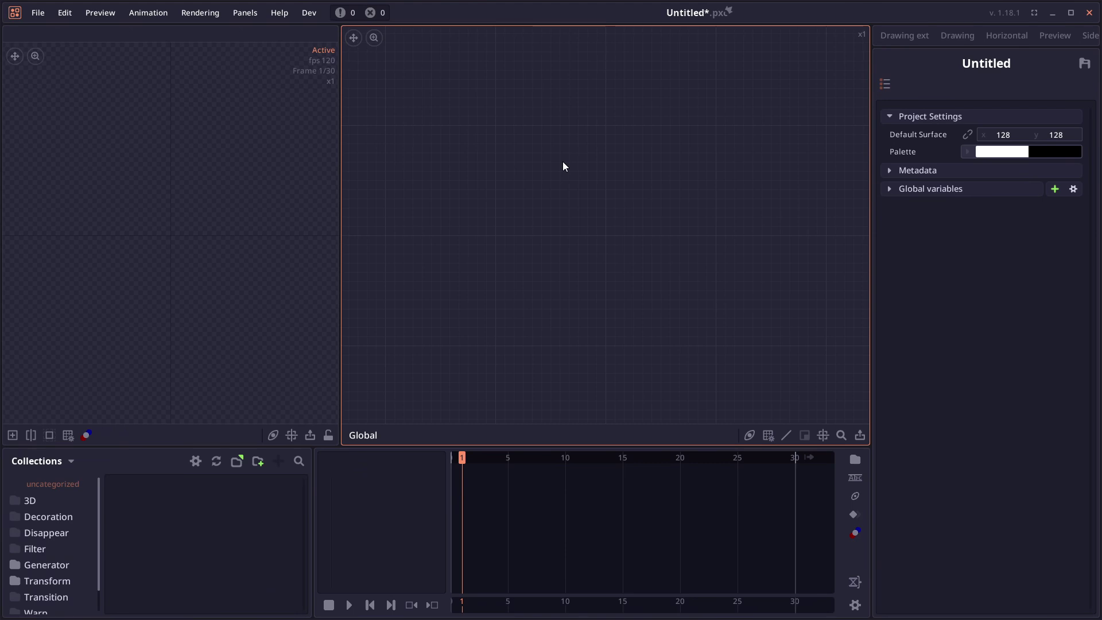
Add a 3D Torus node and raise its slice counts for a smoother ring.
right_click(506, 158)
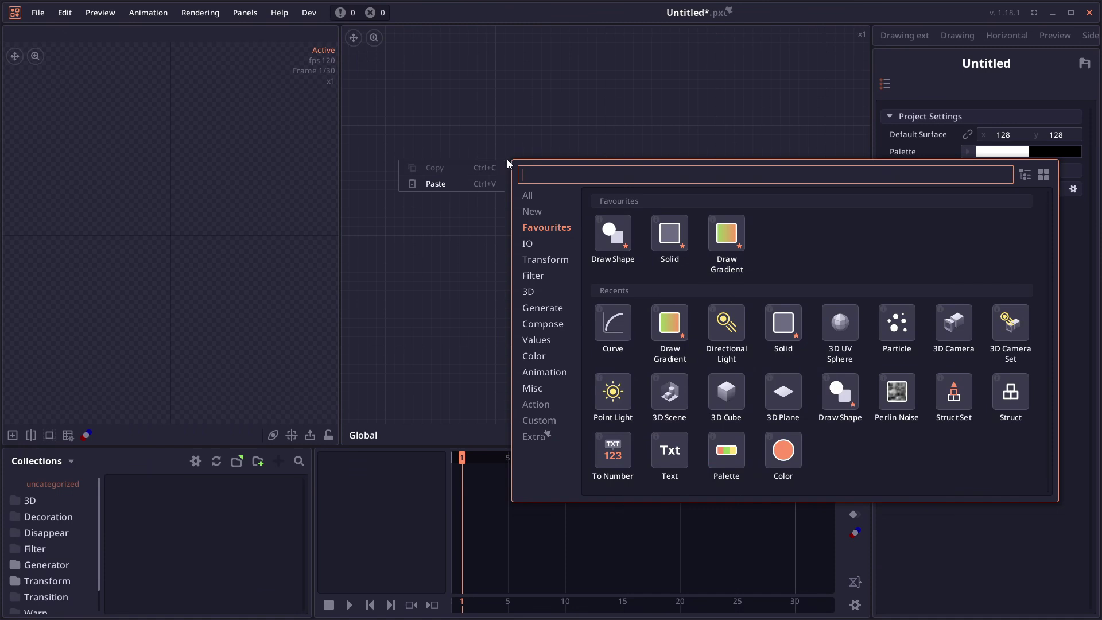
left_click(555, 295)
left_click(1010, 417)
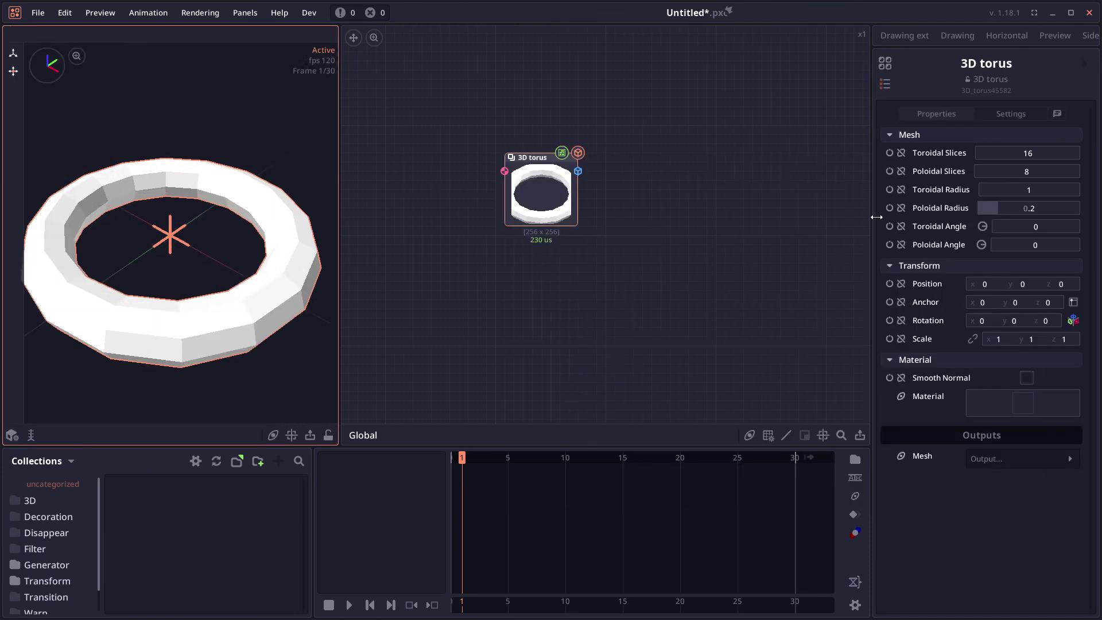
left_click_drag(1003, 156, 1021, 190)
Add a 3D Wall node below the torus, building its mesh from a drawn path.
scroll(818, 473, "down", 2)
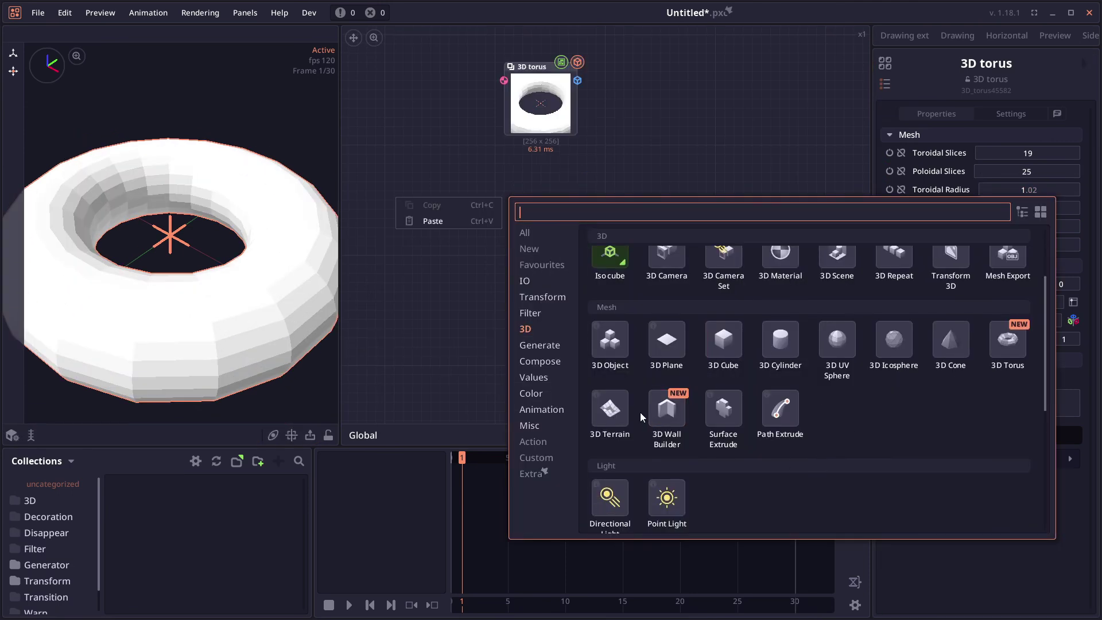
left_click(651, 409)
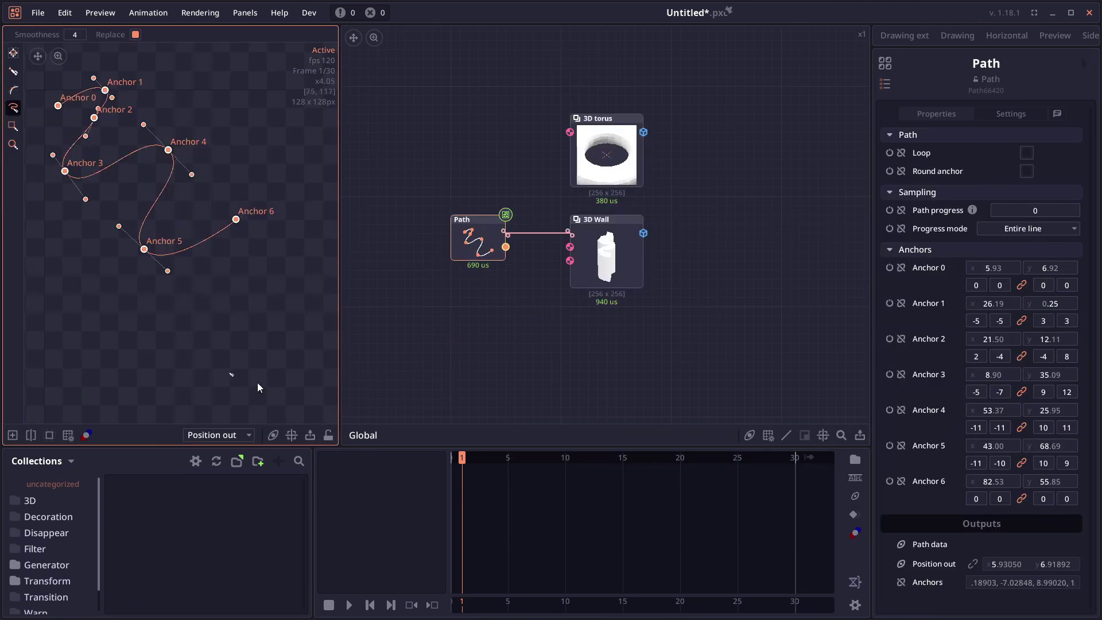
left_click(622, 254)
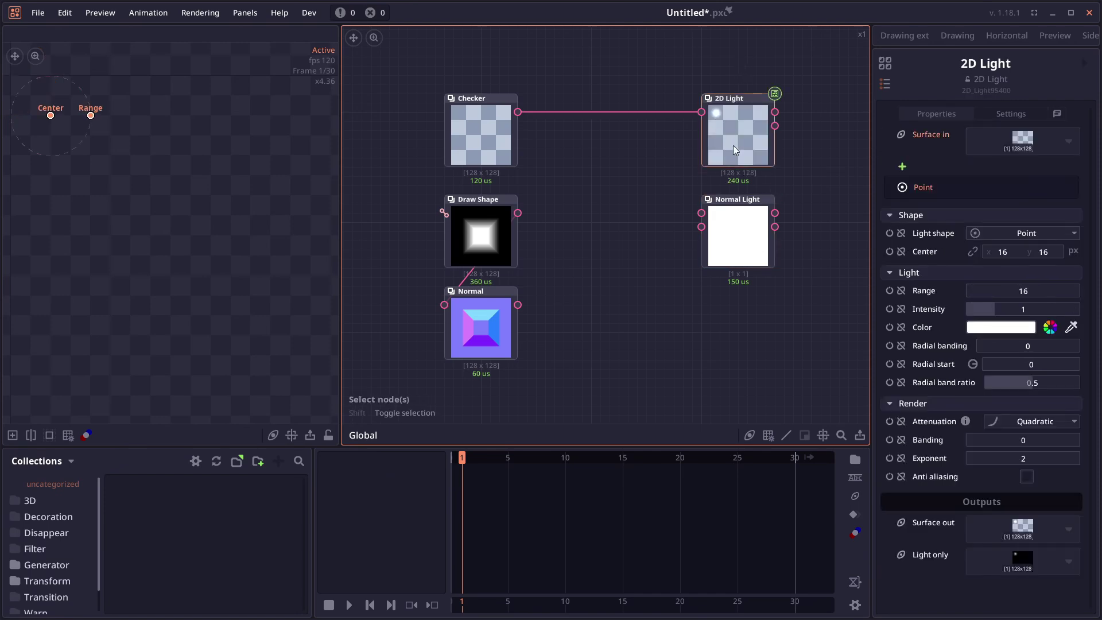
Preview the lit checker, widen the first light's range to about 50, reposition it, and add three more lights.
double_click(733, 141)
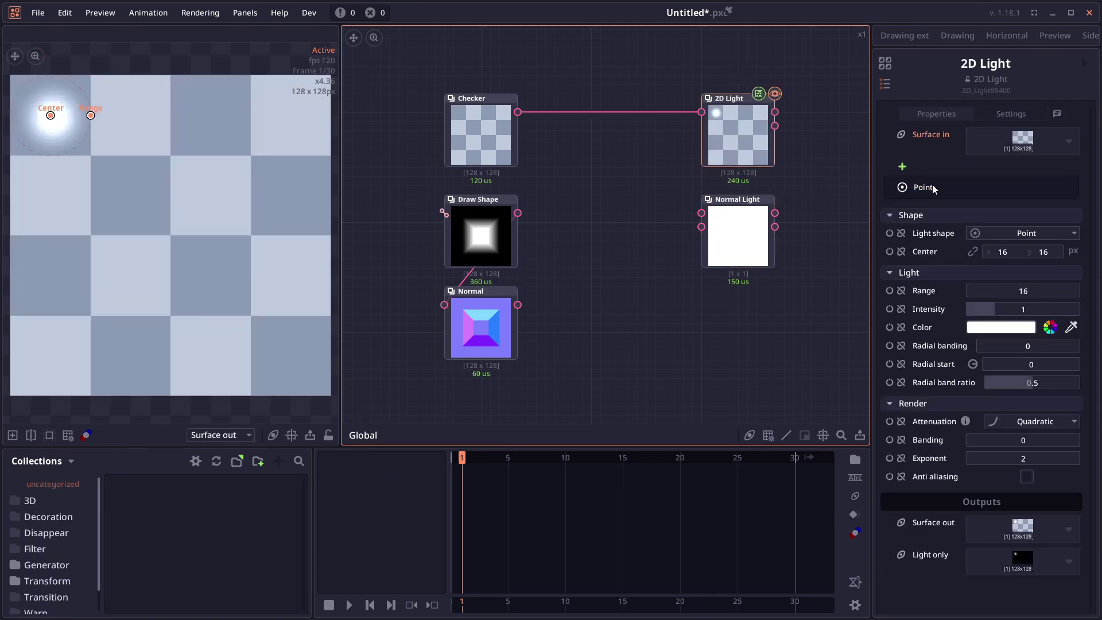
left_click_drag(91, 115, 177, 116)
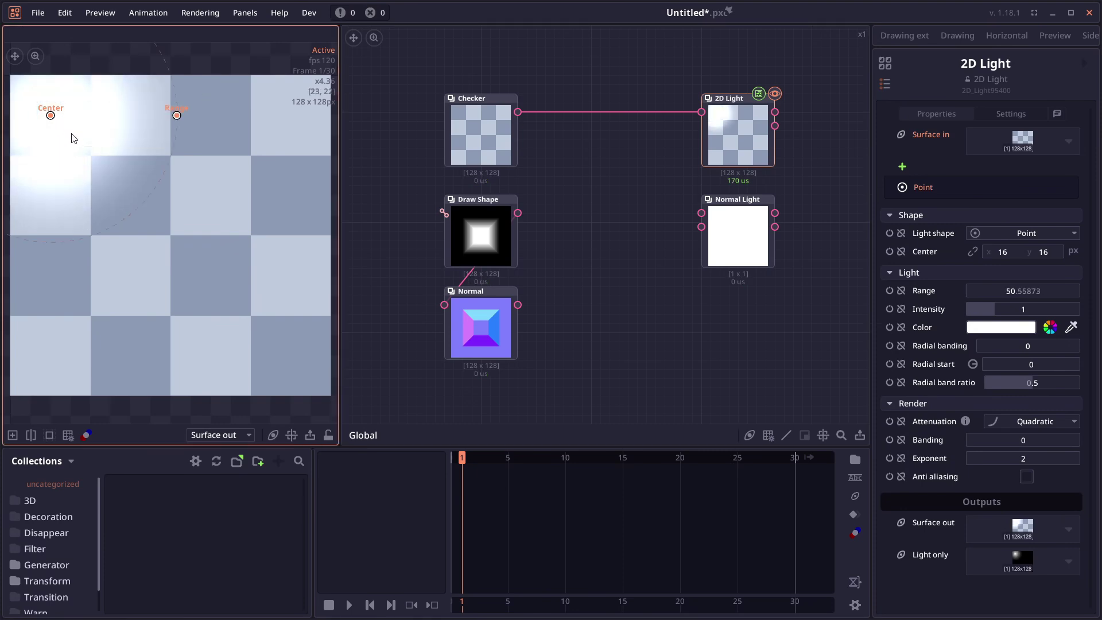
left_click_drag(51, 117, 108, 192)
left_click(903, 167)
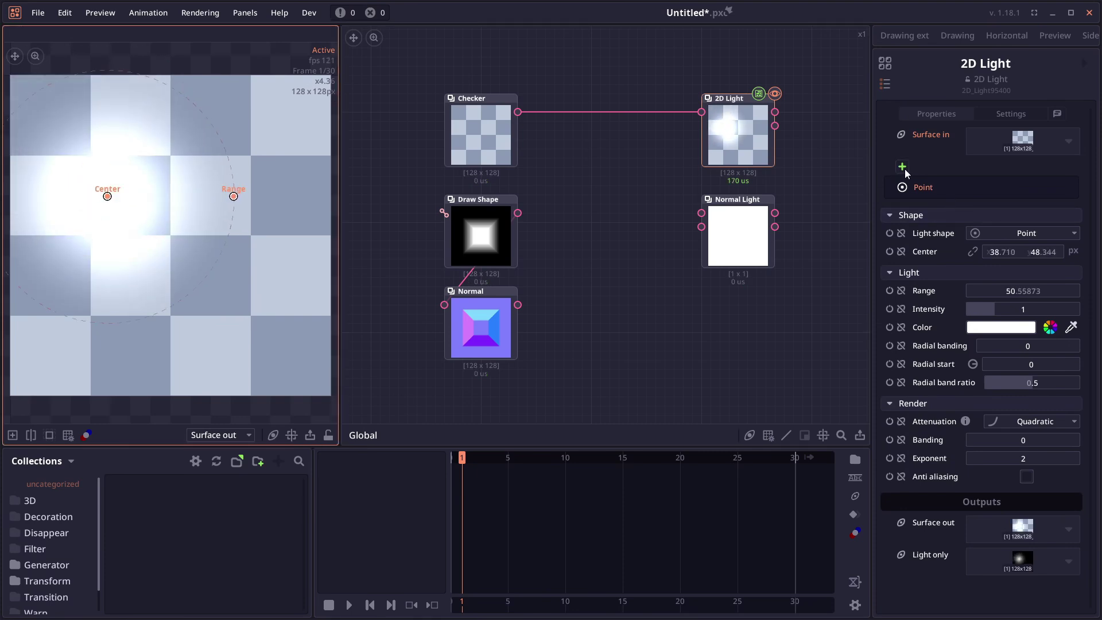
left_click(903, 167)
left_click(903, 167)
Make the second light an anti-aliased Spot and set its start and direction.
left_click(924, 204)
left_click(1026, 281)
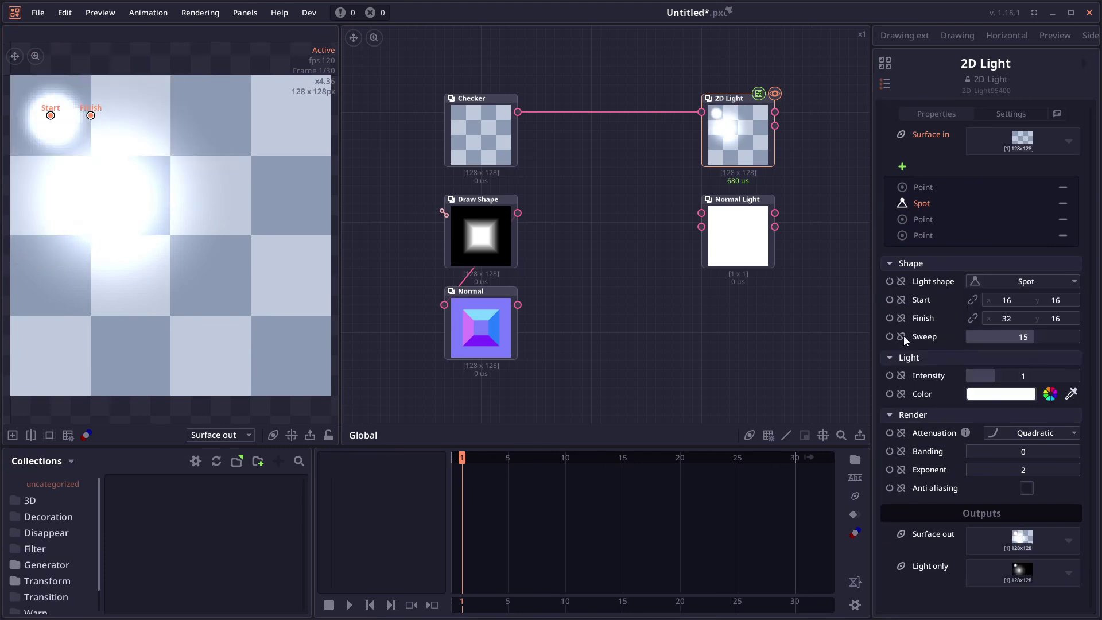
left_click(1038, 381)
left_click_drag(50, 115, 290, 200)
left_click_drag(91, 115, 156, 400)
left_click(1026, 489)
Make the third light a recoloured Saber stretching from lower left to the right.
left_click(923, 219)
left_click(1026, 281)
left_click(1026, 364)
left_click_drag(91, 116, 294, 118)
left_click(997, 413)
left_click(615, 254)
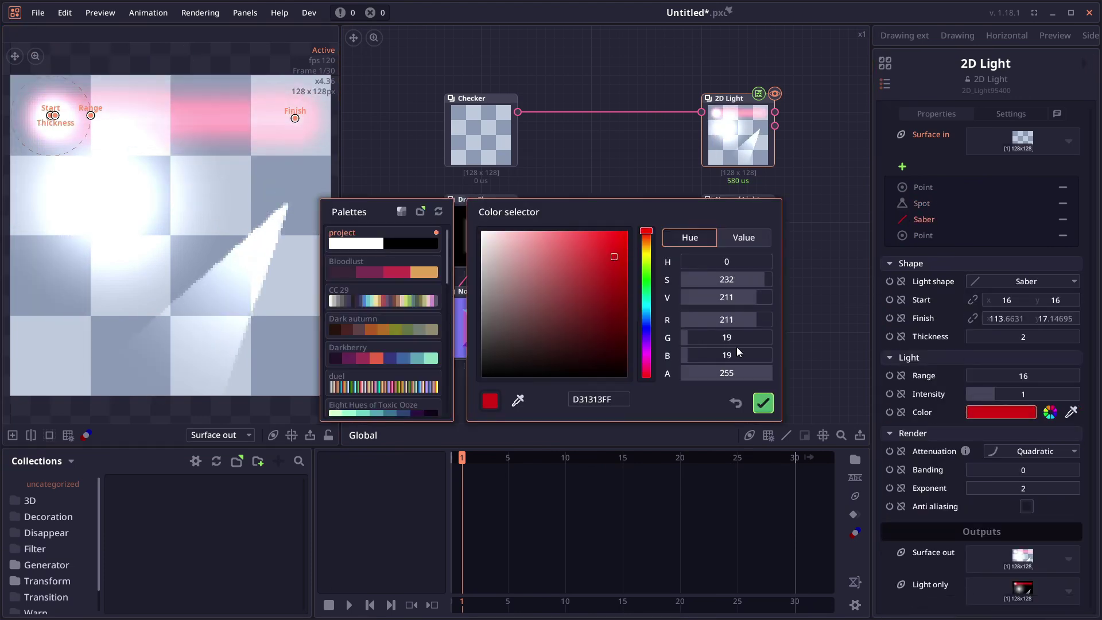
left_click(763, 401)
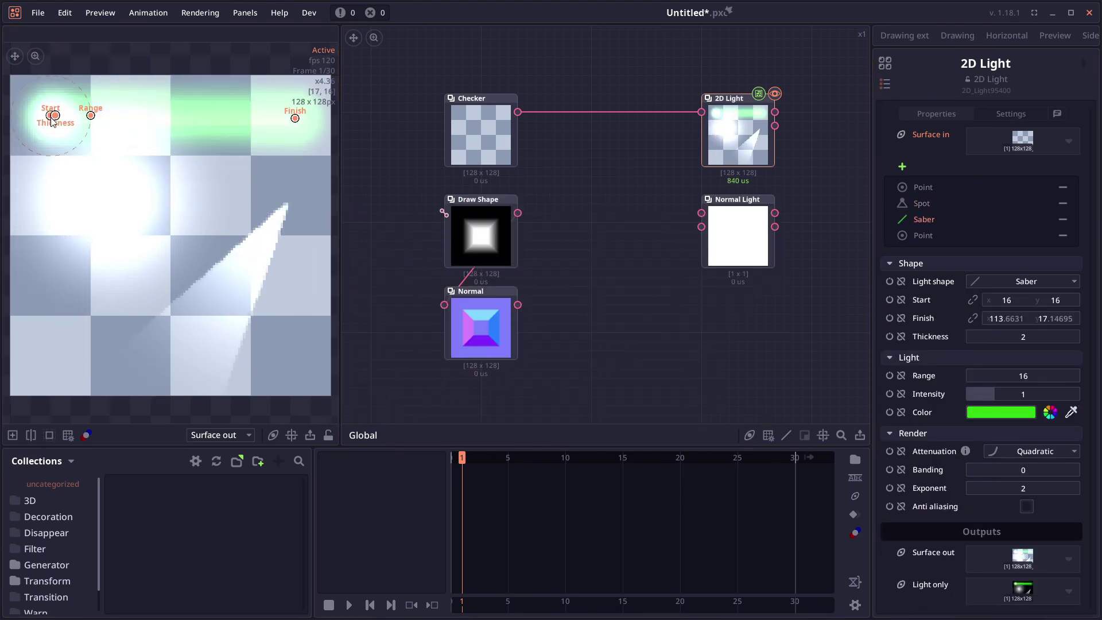
left_click_drag(54, 117, 44, 315)
Make the fourth light a Flame with its finish point at the lower right.
left_click(923, 235)
left_click(1026, 281)
left_click(1028, 406)
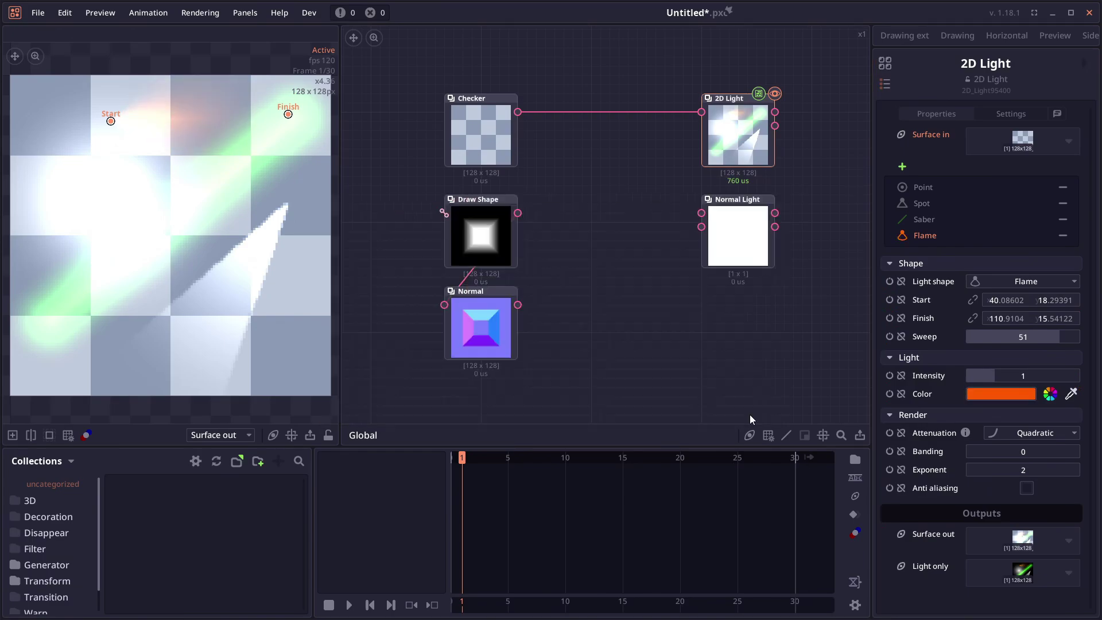
left_click_drag(288, 114, 316, 361)
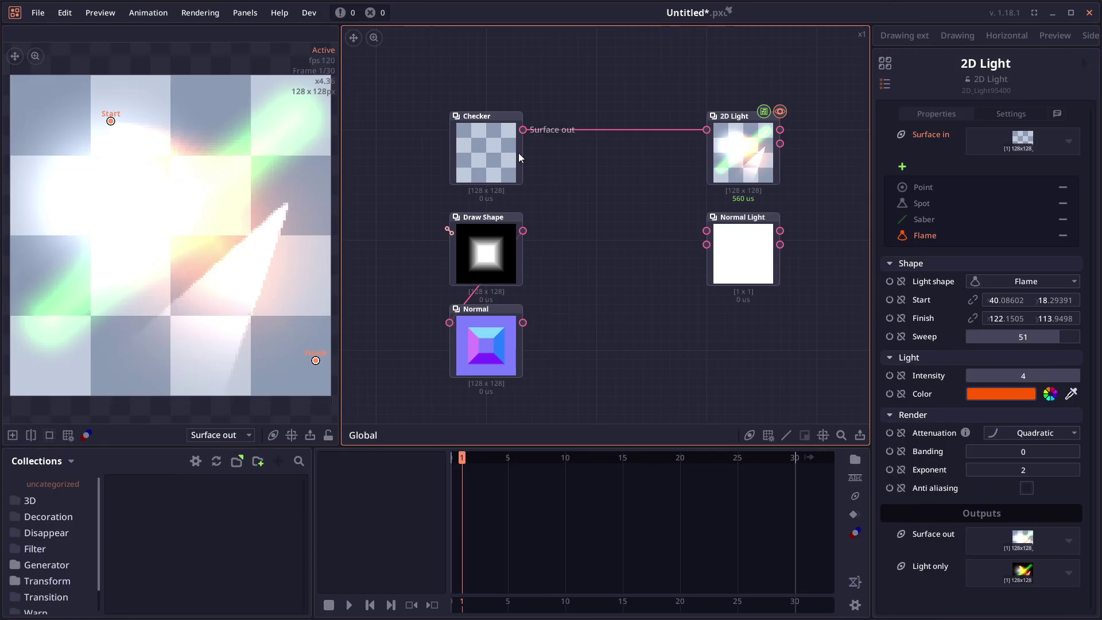
Wire the Checker into Normal Light, set its second light to Line and the third to cyan.
left_click_drag(520, 133, 638, 223)
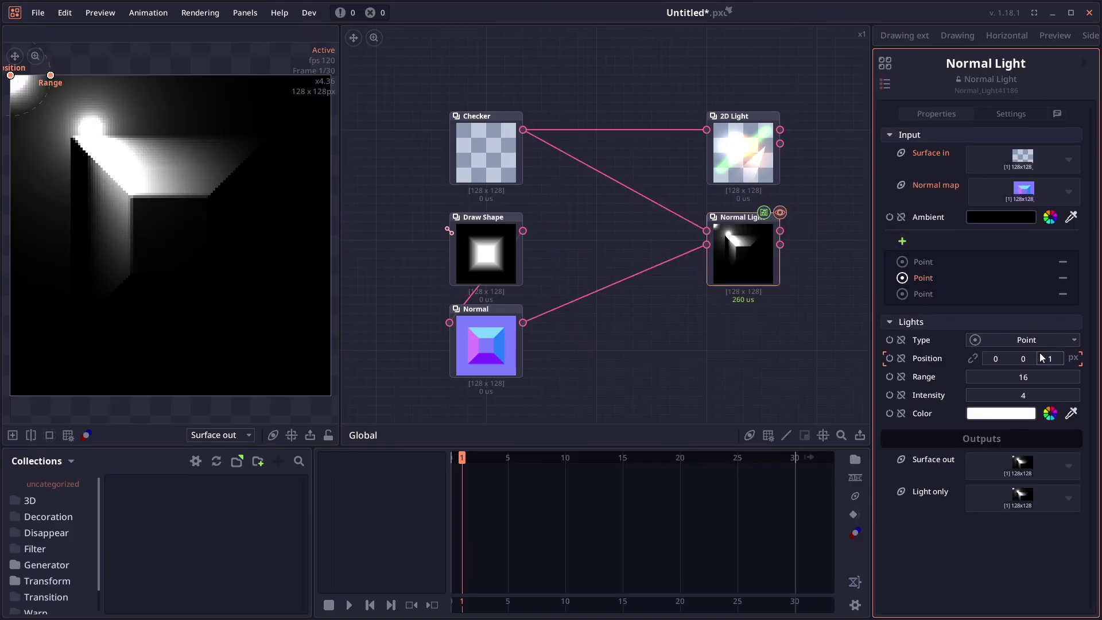
left_click(921, 278)
left_click(1023, 340)
left_click(1031, 378)
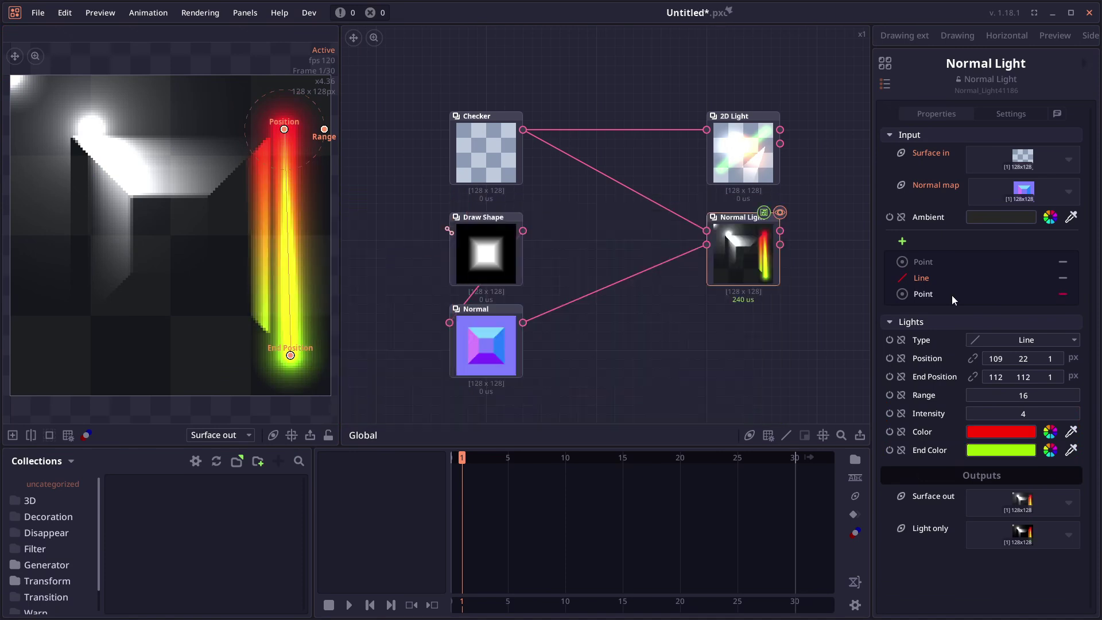
left_click(923, 294)
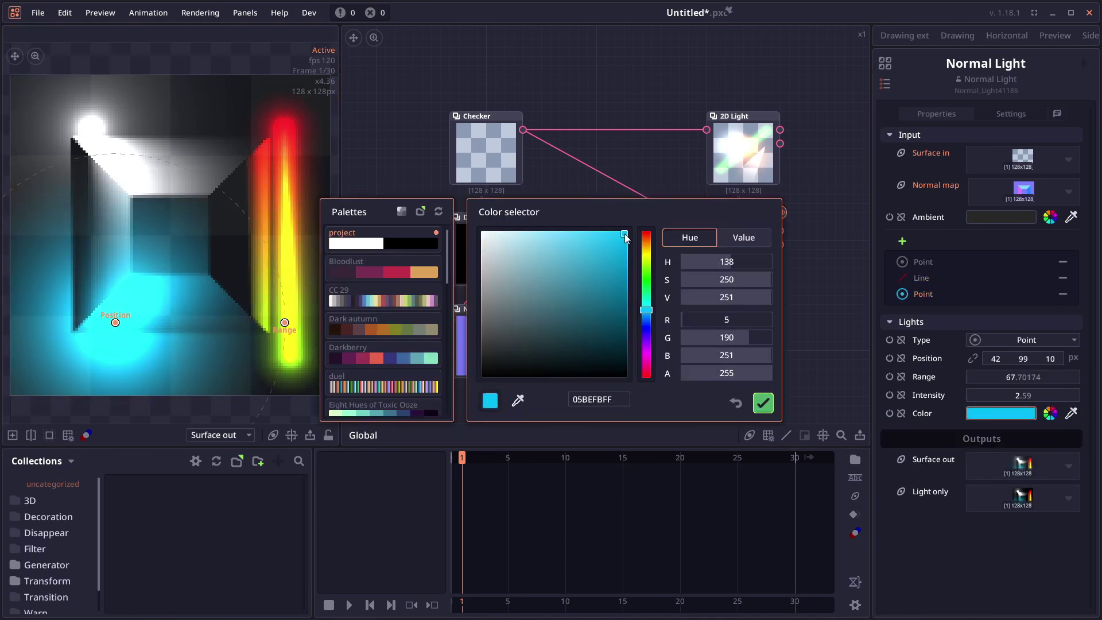
left_click(762, 400)
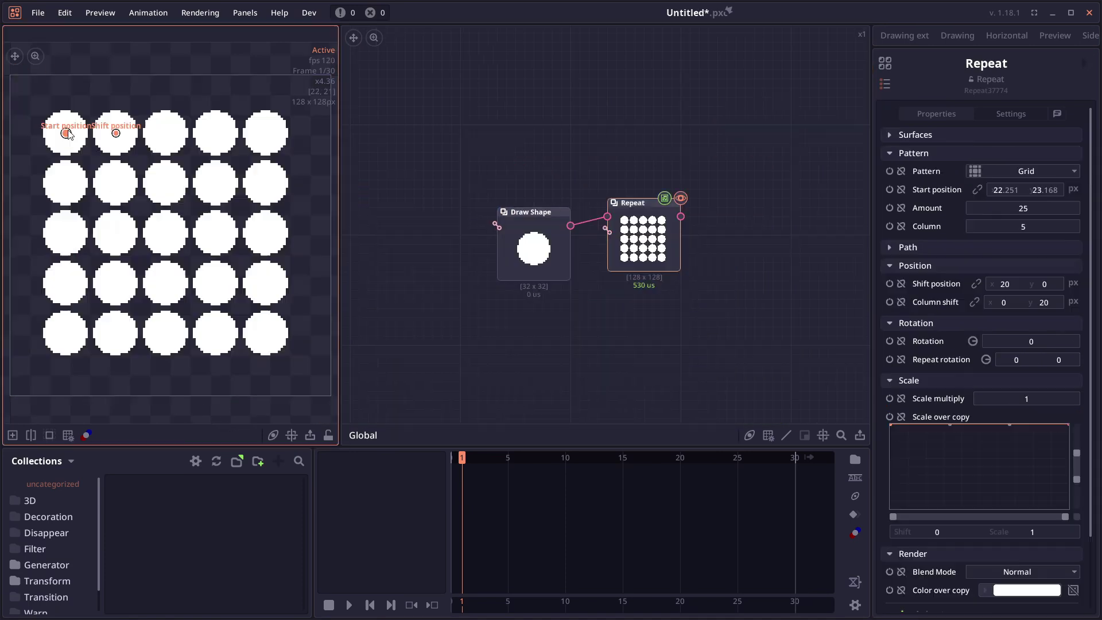
Collapse the Repeat node's Pattern, Position, Rotation, Scale and Render settings.
left_click(918, 153)
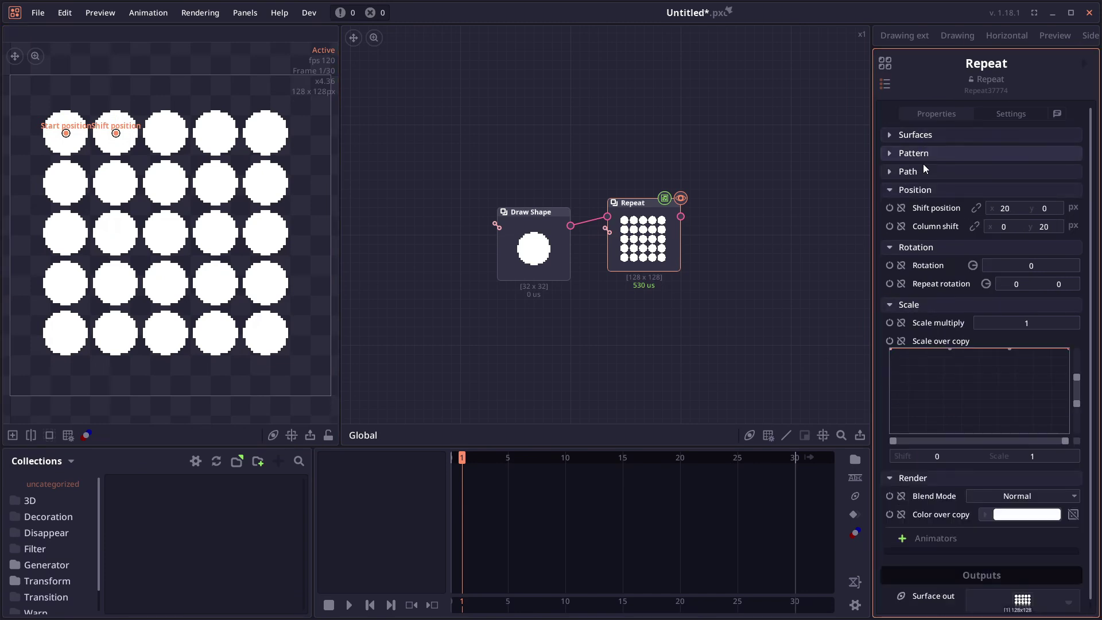
left_click(936, 190)
left_click(928, 208)
left_click(918, 227)
left_click(909, 245)
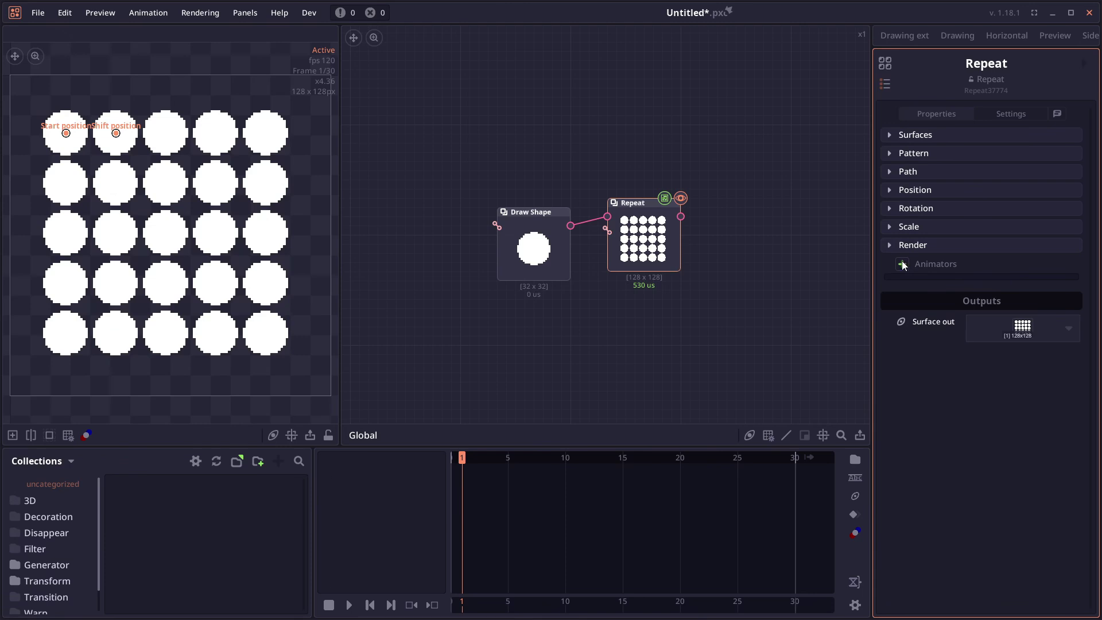
Add a Linear Transform animator in Area selection mode with linked scale -0.5.
left_click(903, 262)
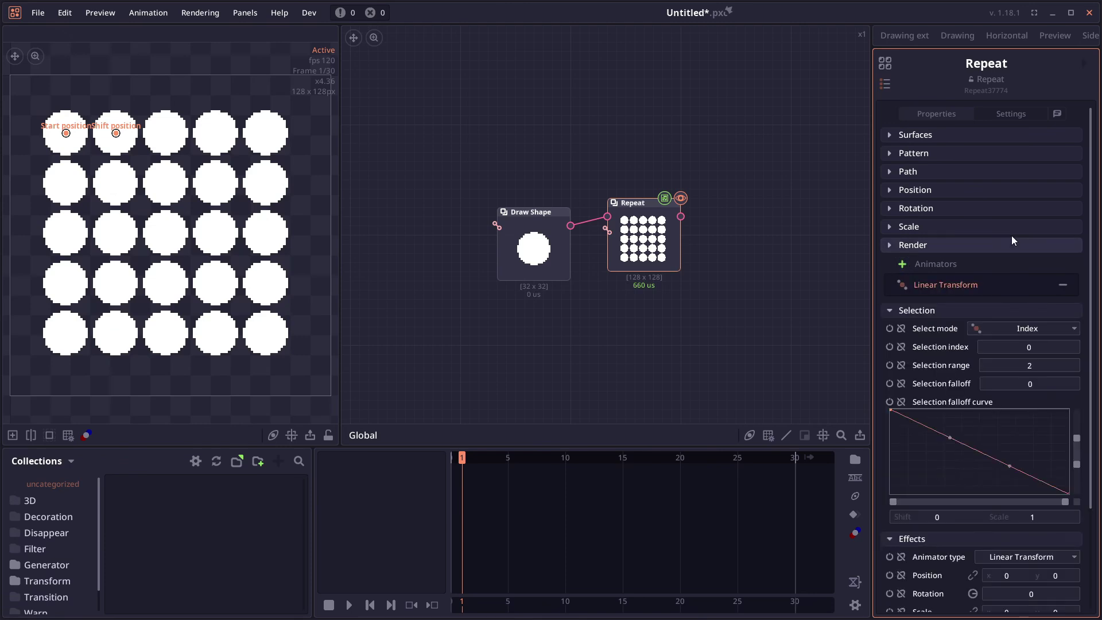
scroll(960, 336, "down", 1)
left_click(1069, 293)
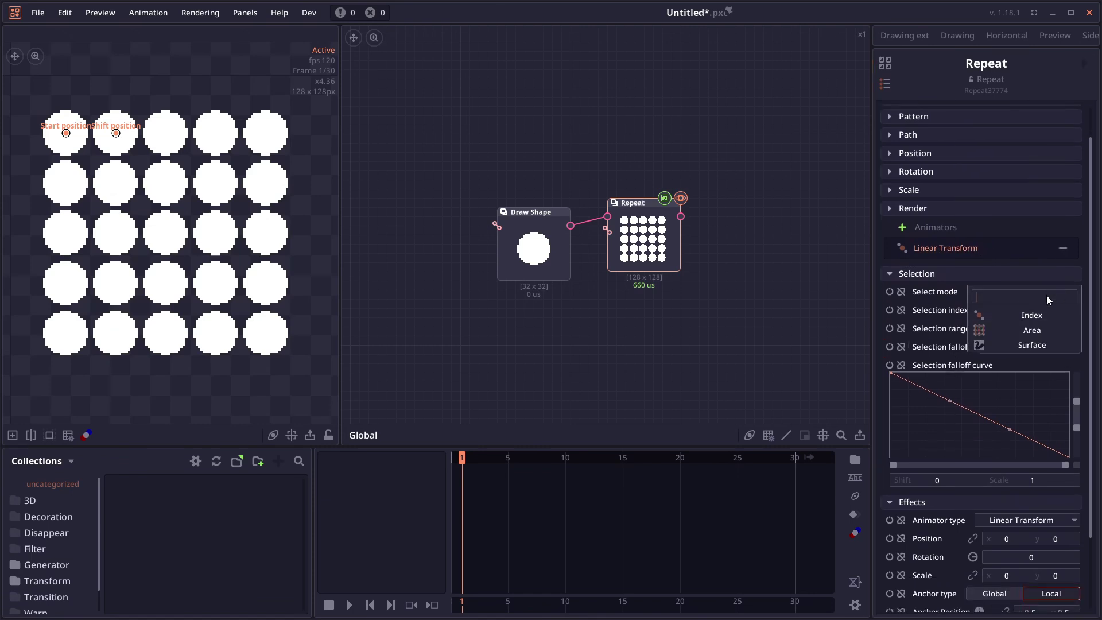
left_click(1038, 329)
scroll(965, 375, "down", 3)
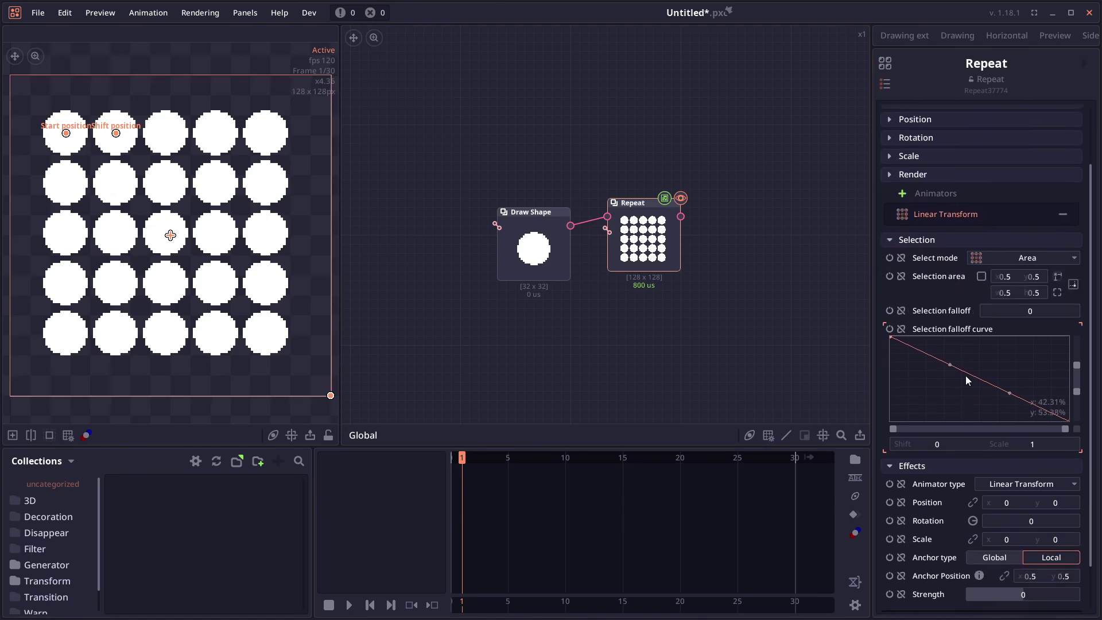
left_click(968, 488)
left_click(973, 487)
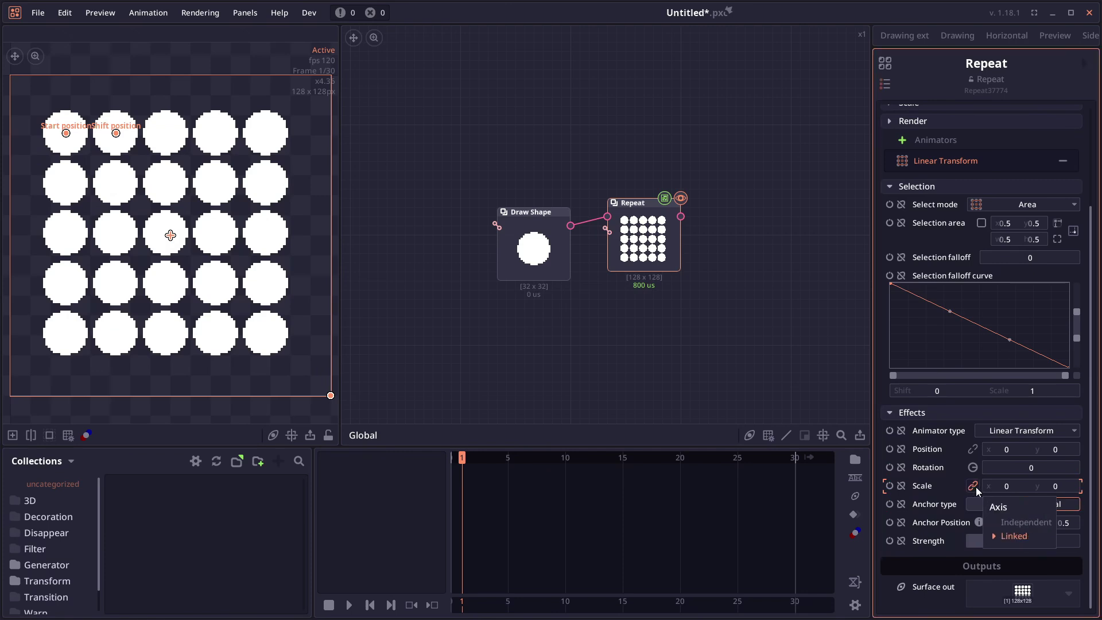
type("-0.5")
key("Return")
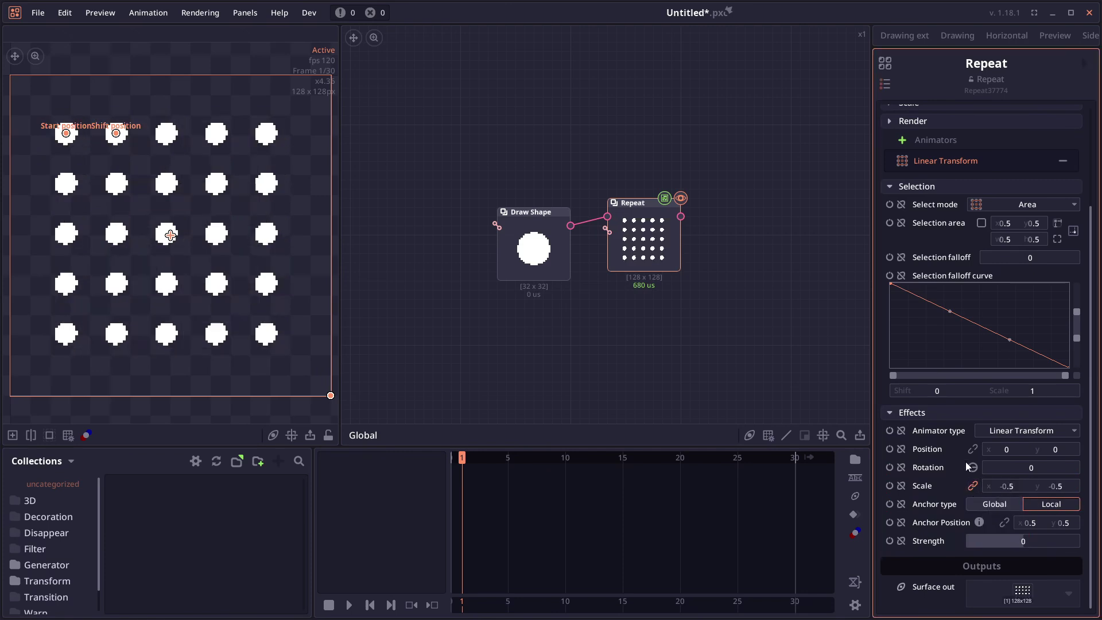
Shape the selection into a circular area left of centre with falloff 12.76.
left_click_drag(331, 395, 240, 305)
mouse_move(175, 246)
left_mouse_down()
mouse_move(248, 235)
mouse_move(147, 244)
mouse_move(113, 189)
mouse_move(66, 330)
mouse_move(145, 203)
mouse_move(111, 253)
mouse_move(168, 247)
left_mouse_up()
left_click_drag(1027, 258, 1067, 252)
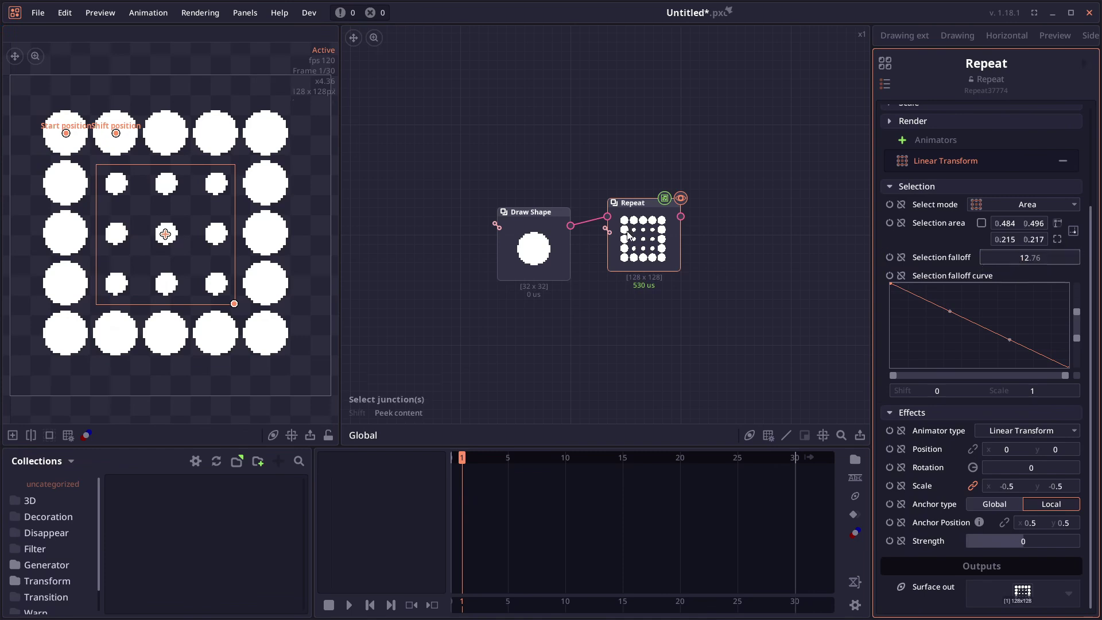
left_click_drag(149, 230, 183, 234)
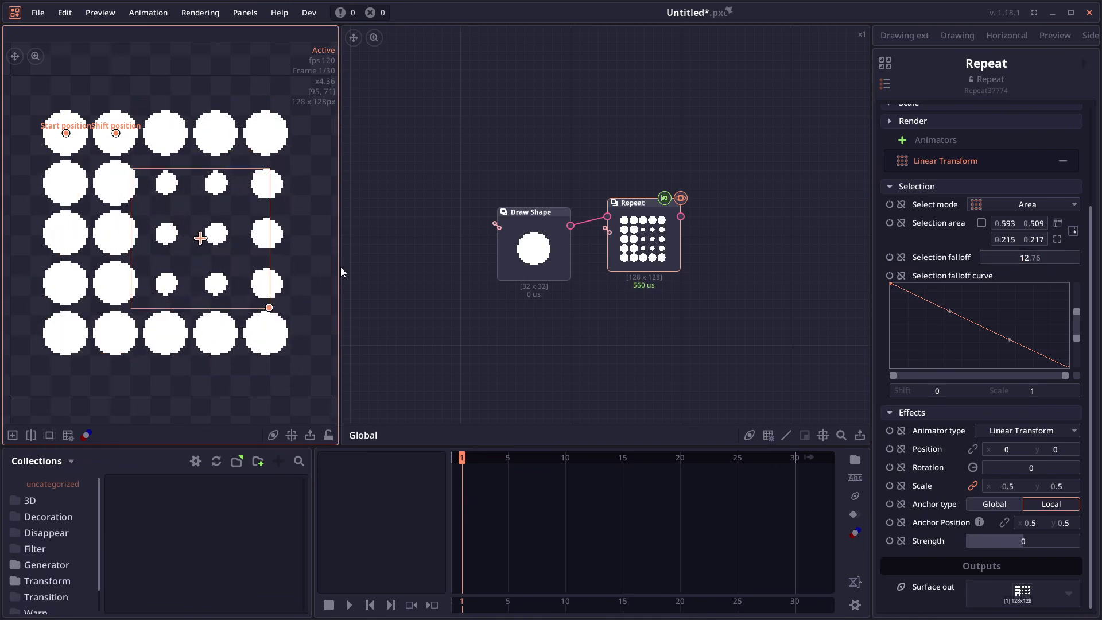
left_click(981, 223)
left_click_drag(261, 257, 204, 234)
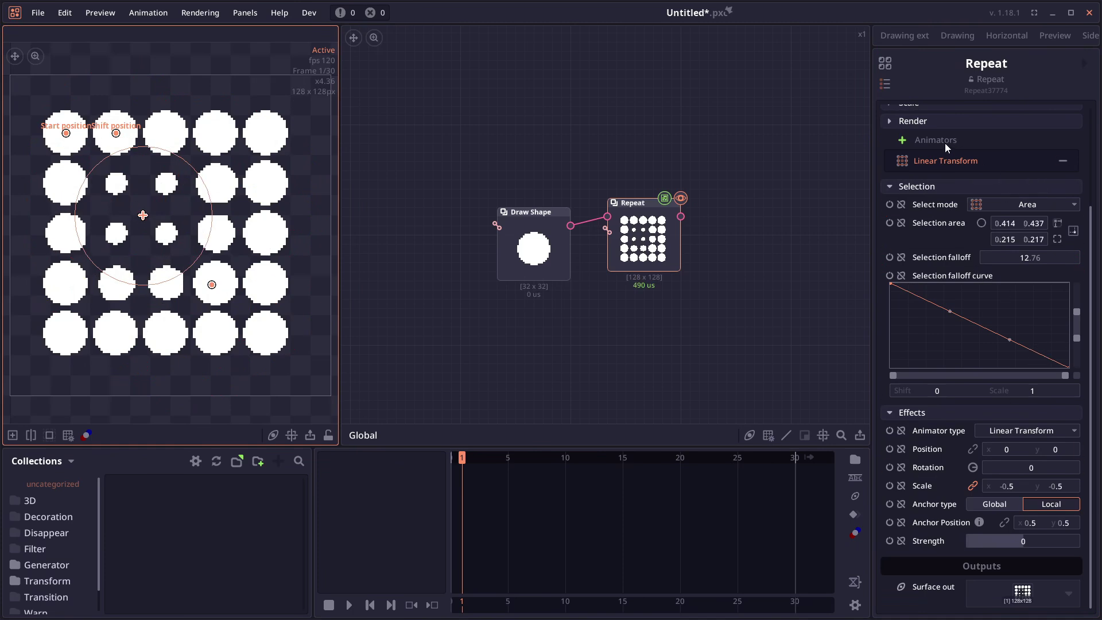
left_click(903, 140)
Make the second animator select by index and blend red, with a flipped falloff curve.
left_click(1014, 221)
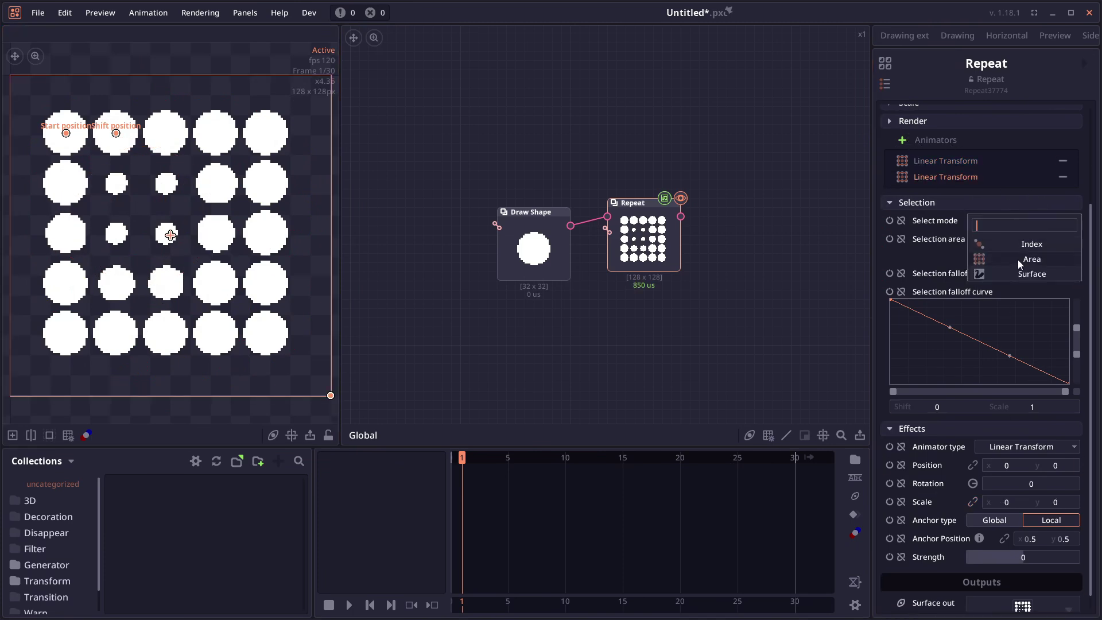
left_click(1019, 244)
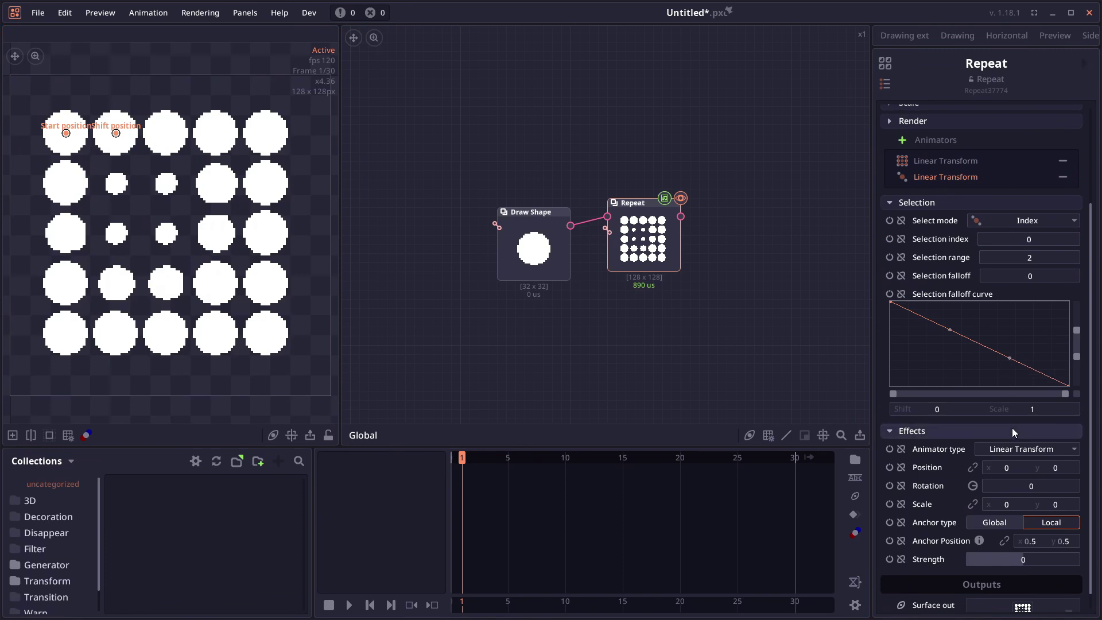
scroll(1011, 428, "down", 1)
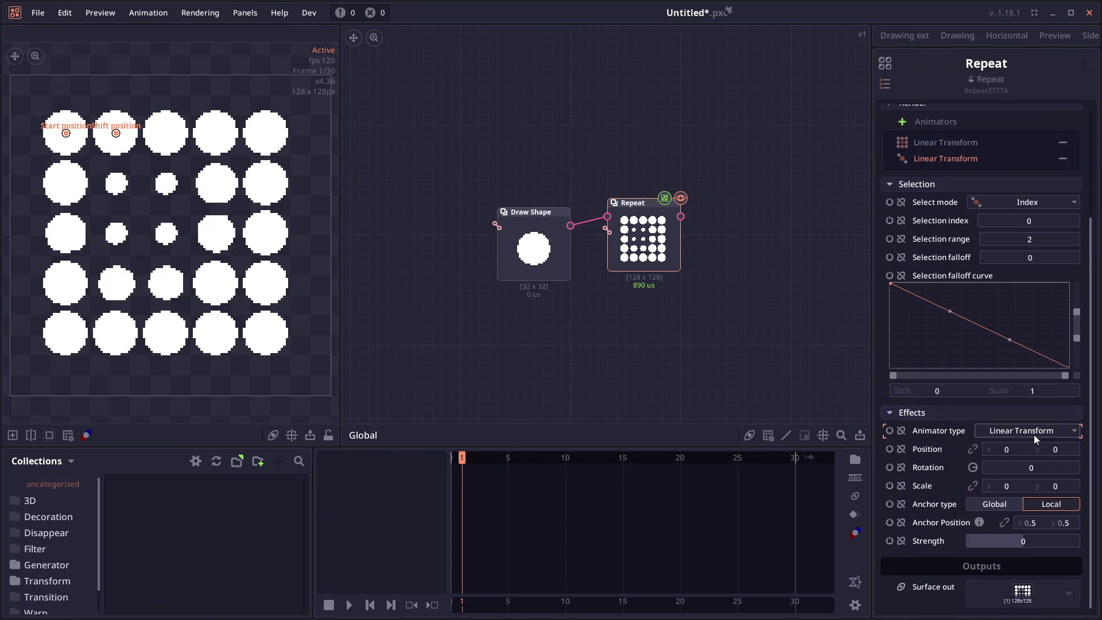
left_click(1034, 435)
left_click(1033, 467)
left_click(1010, 505)
left_click(764, 401)
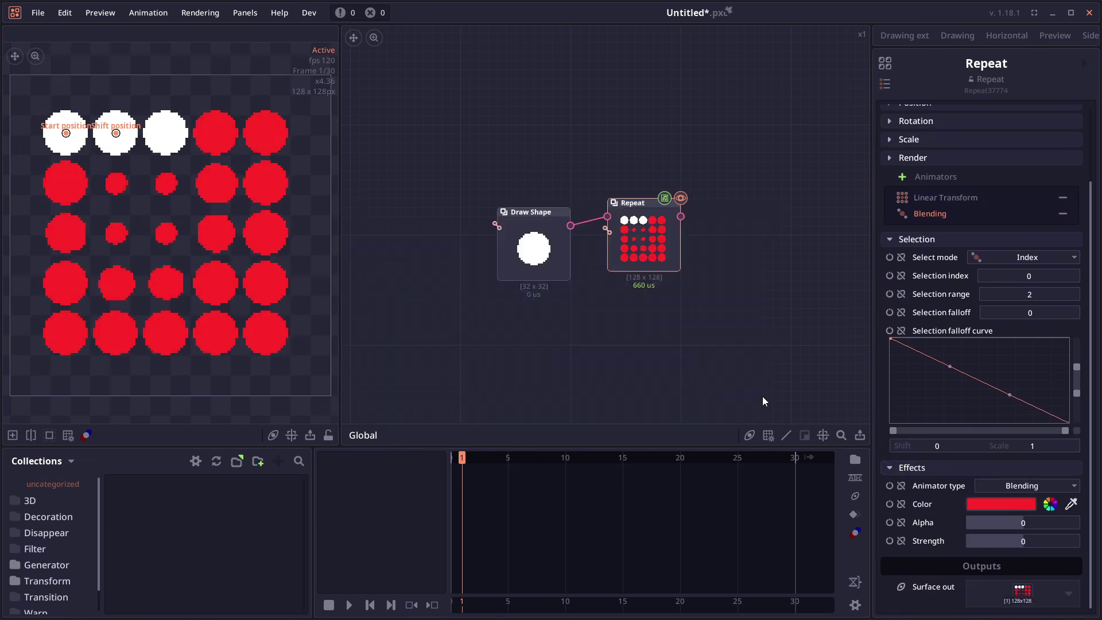
right_click(983, 374)
left_click(1052, 394)
mouse_move(1027, 276)
left_mouse_down()
mouse_move(989, 284)
mouse_move(1046, 312)
mouse_move(996, 276)
left_mouse_up()
left_click_drag(534, 244, 524, 235)
Add a third animator blending green from a surface, then start a new project with Ctrl+N.
scroll(956, 287, "up", 3)
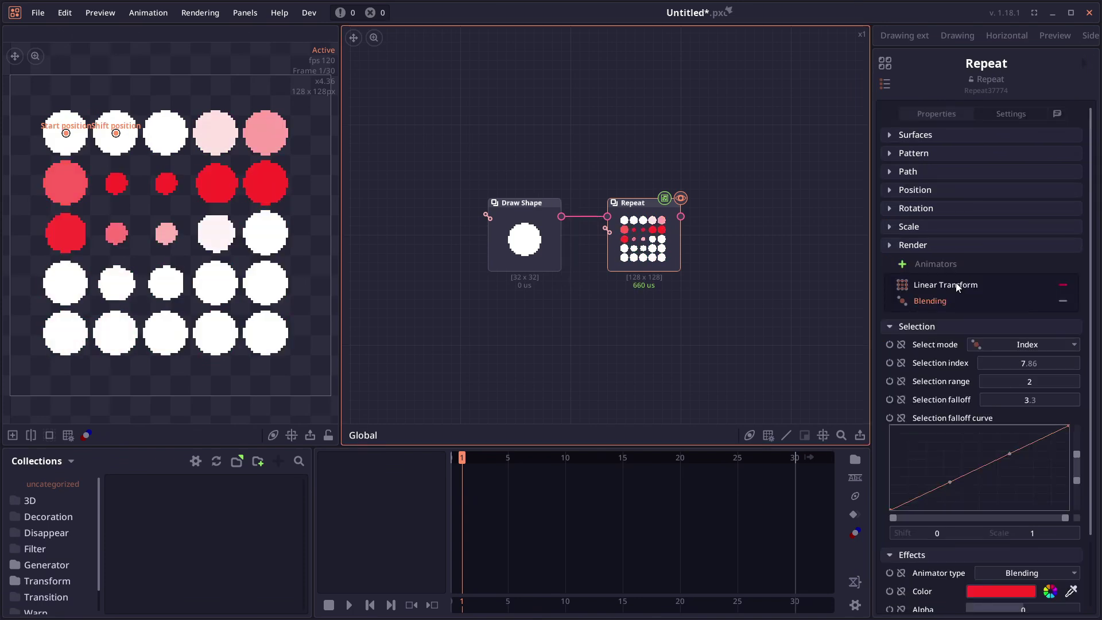
left_click(902, 264)
left_click(992, 360)
left_click(1014, 413)
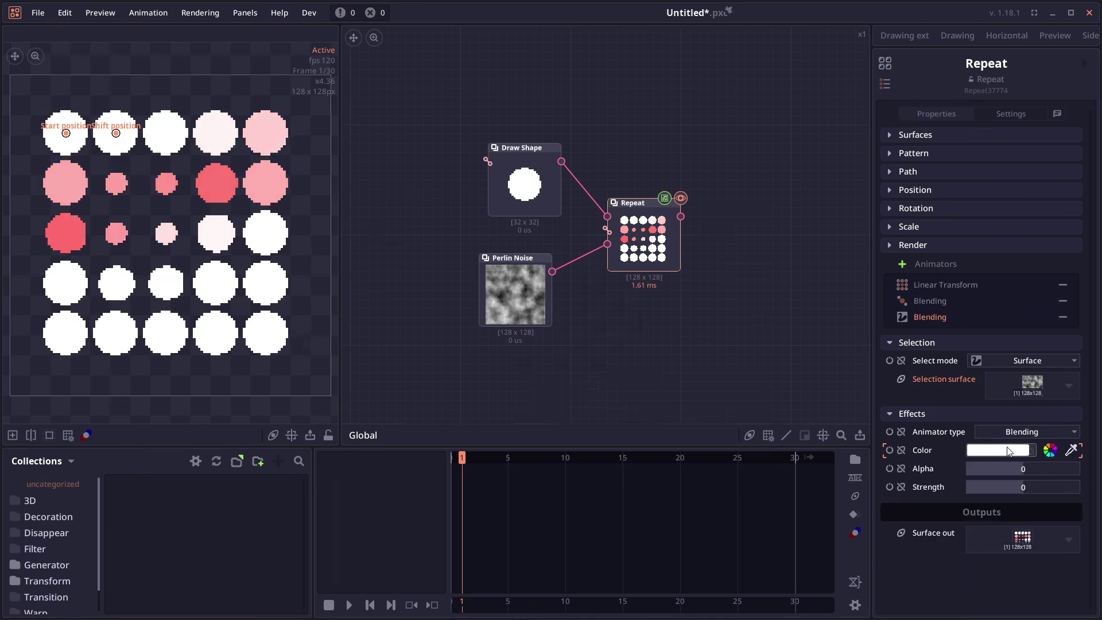
left_click(1008, 450)
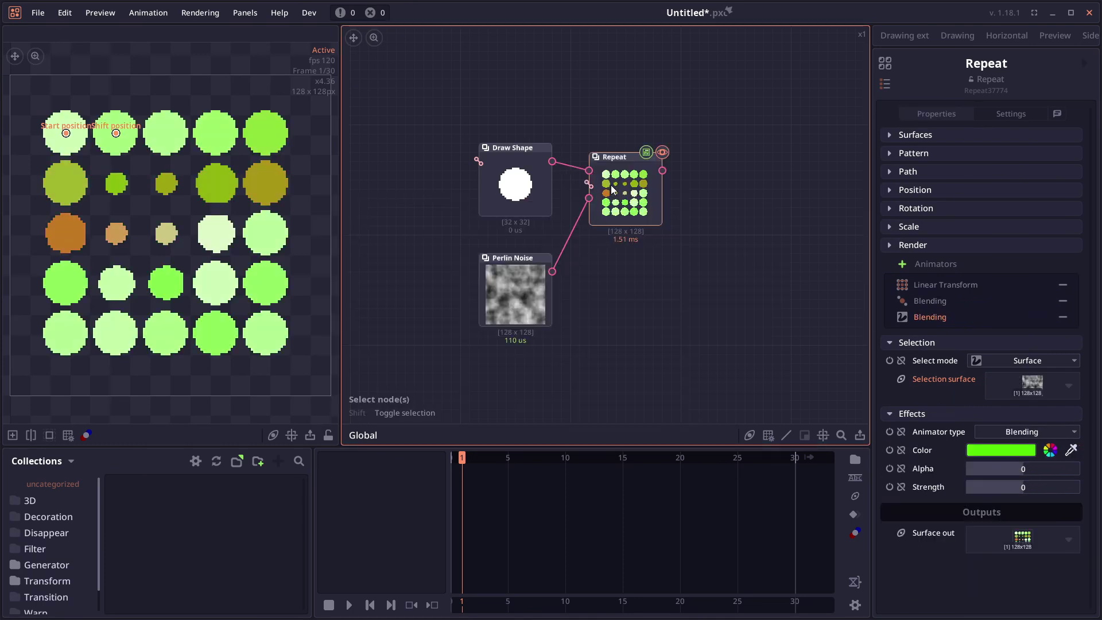
left_click_drag(617, 182, 617, 174)
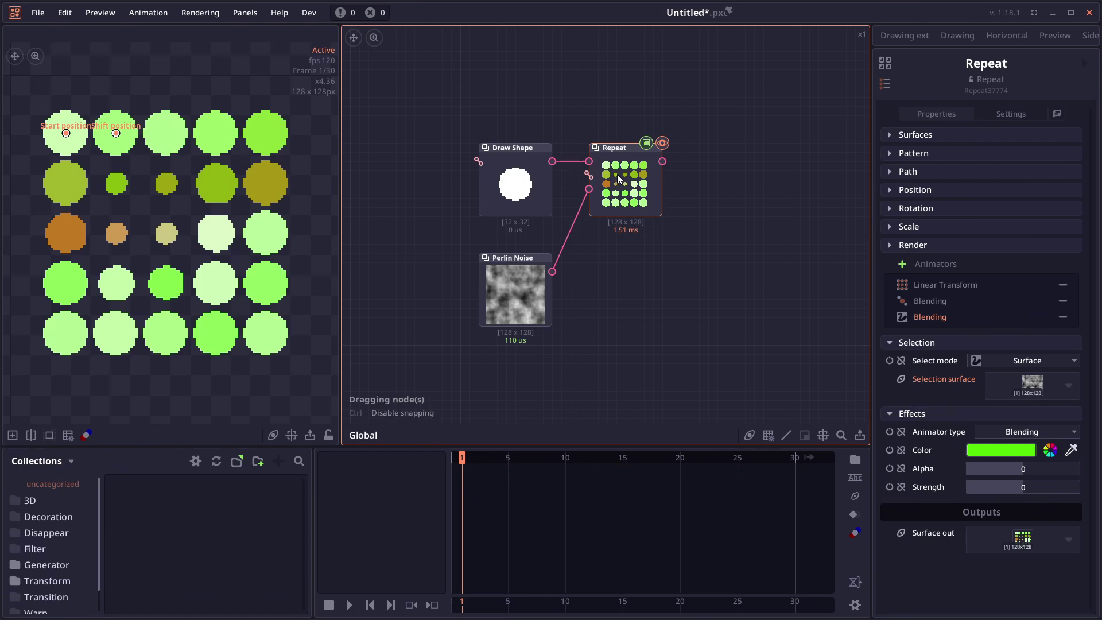
key("ctrl+n")
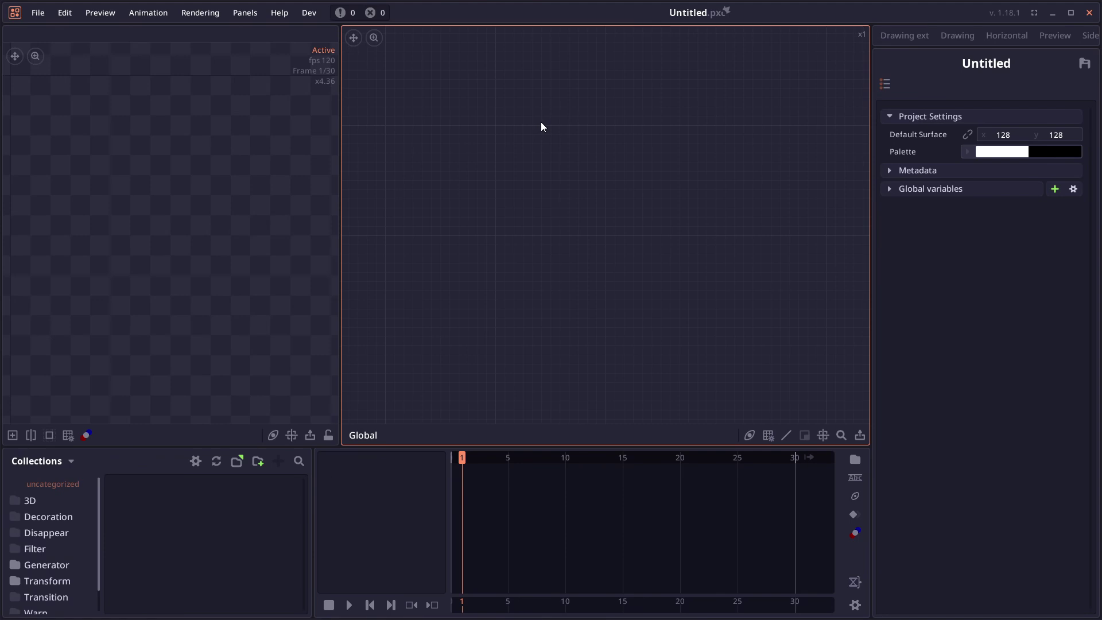
Add a Blend node via the 'blen' search, view its blend modes, and select the 3D Cylinder.
right_click(492, 160)
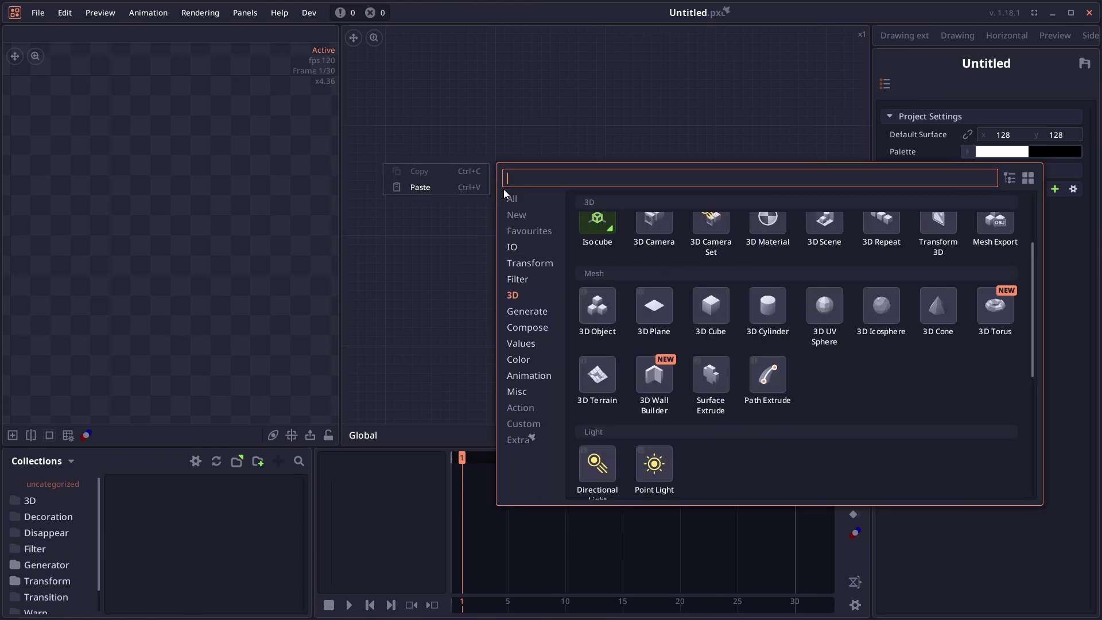
type("blen")
key("Return")
left_click_drag(530, 188, 578, 155)
left_click(1013, 189)
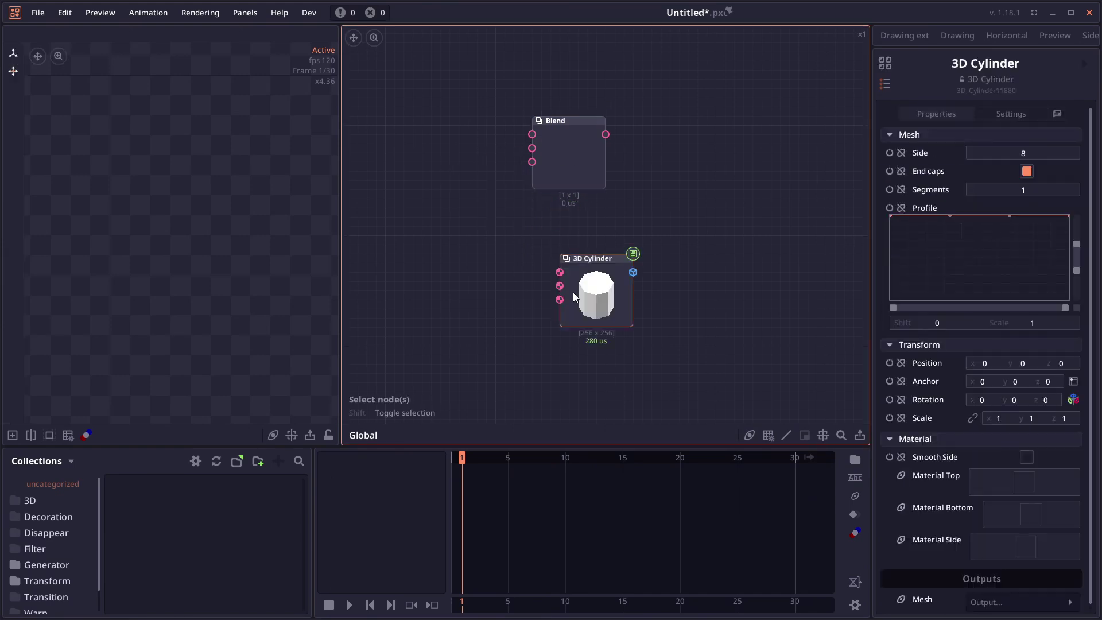
left_click(573, 292)
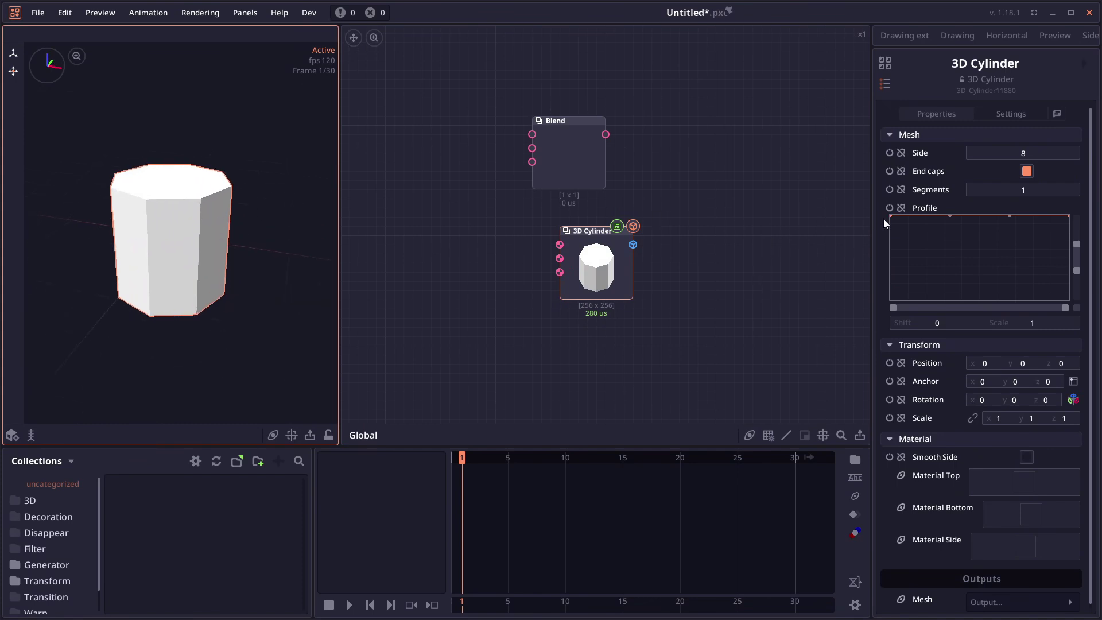
Give the cylinder 11 segments and drag its profile curve down into a flared cup.
left_click_drag(1000, 188, 1003, 189)
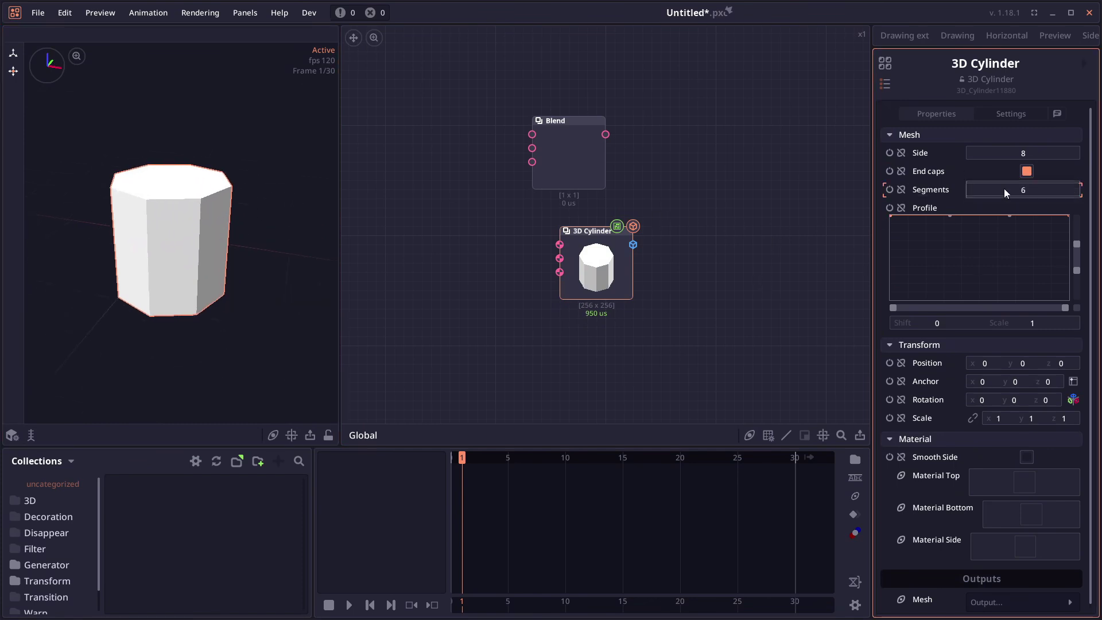
left_click_drag(950, 216, 943, 280)
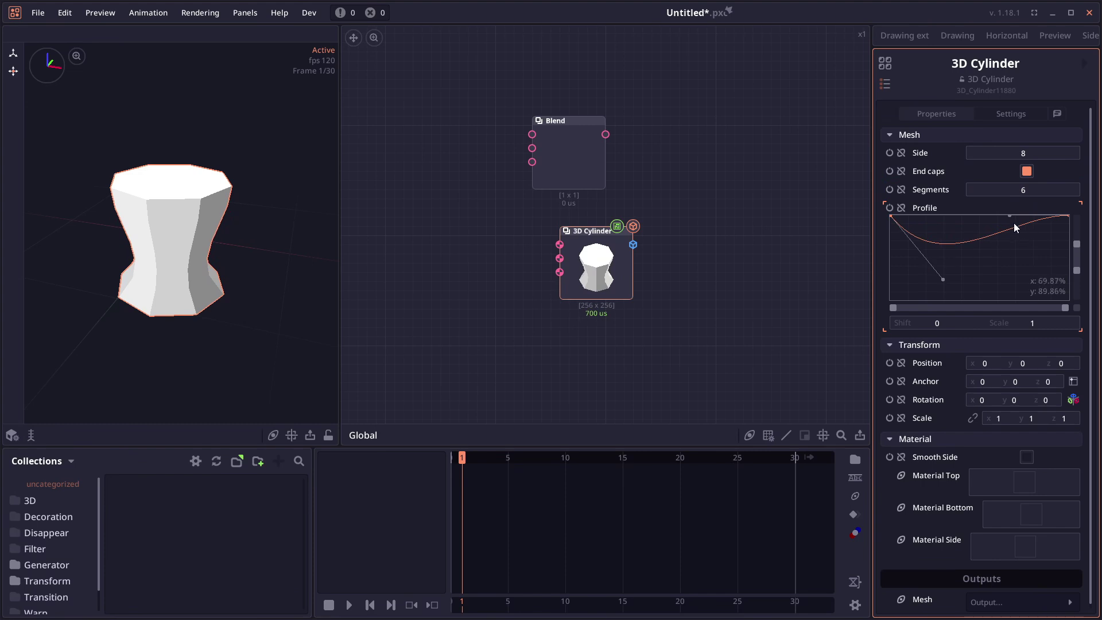
left_click_drag(1009, 215, 1030, 273)
left_click_drag(894, 220, 189, 244)
left_click_drag(1041, 190, 1062, 189)
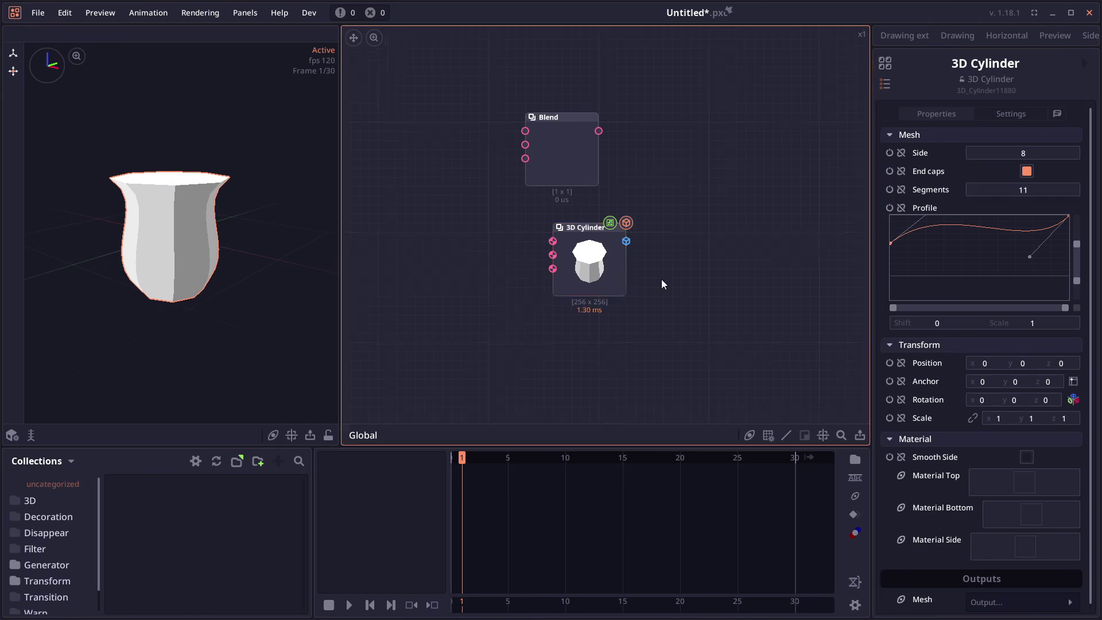
right_click(677, 213)
Add a Convolution node via the 'con' search beside the cylinder, with kernel size 8.
type("con")
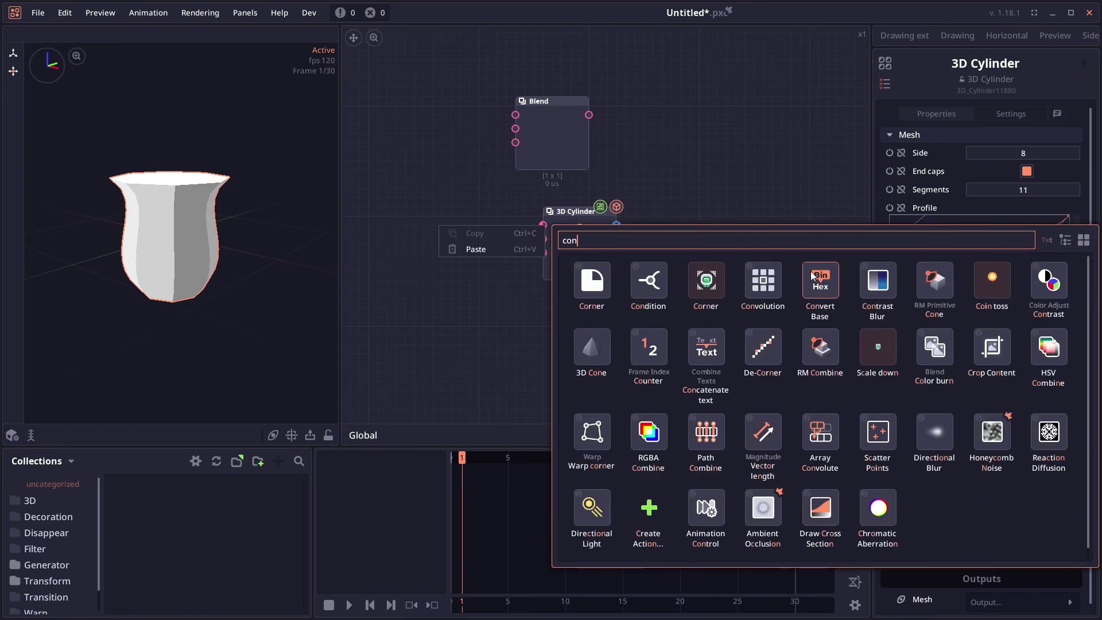
left_click(765, 283)
mouse_move(702, 286)
left_mouse_down()
mouse_move(700, 260)
mouse_move(719, 287)
left_mouse_up()
left_click_drag(1016, 209, 1037, 209)
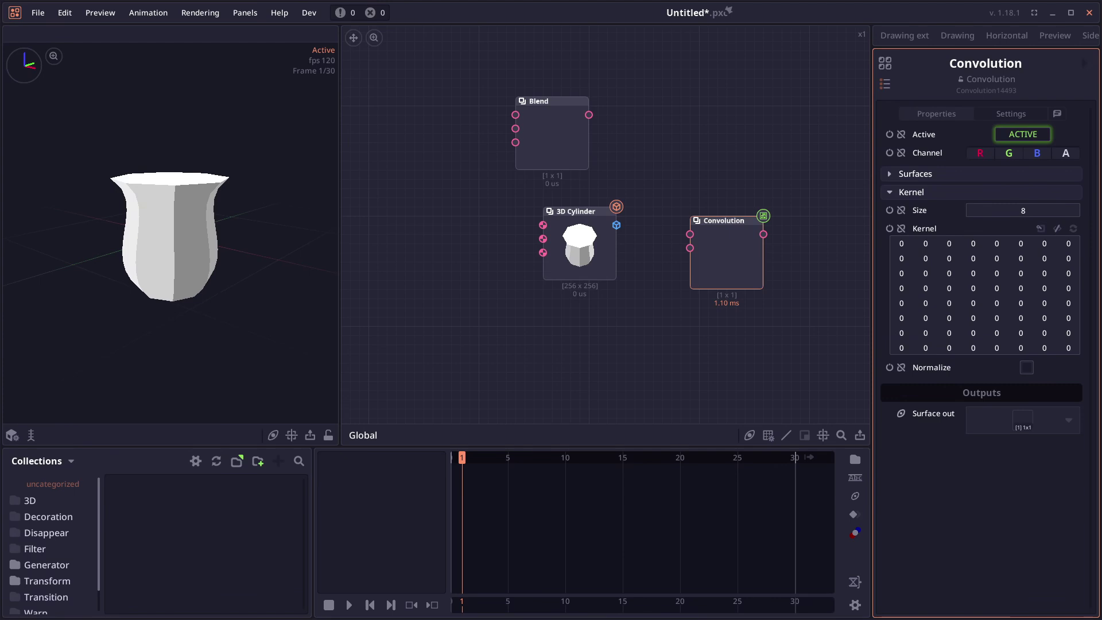
Save the project with Ctrl+S.
key("ctrl+s")
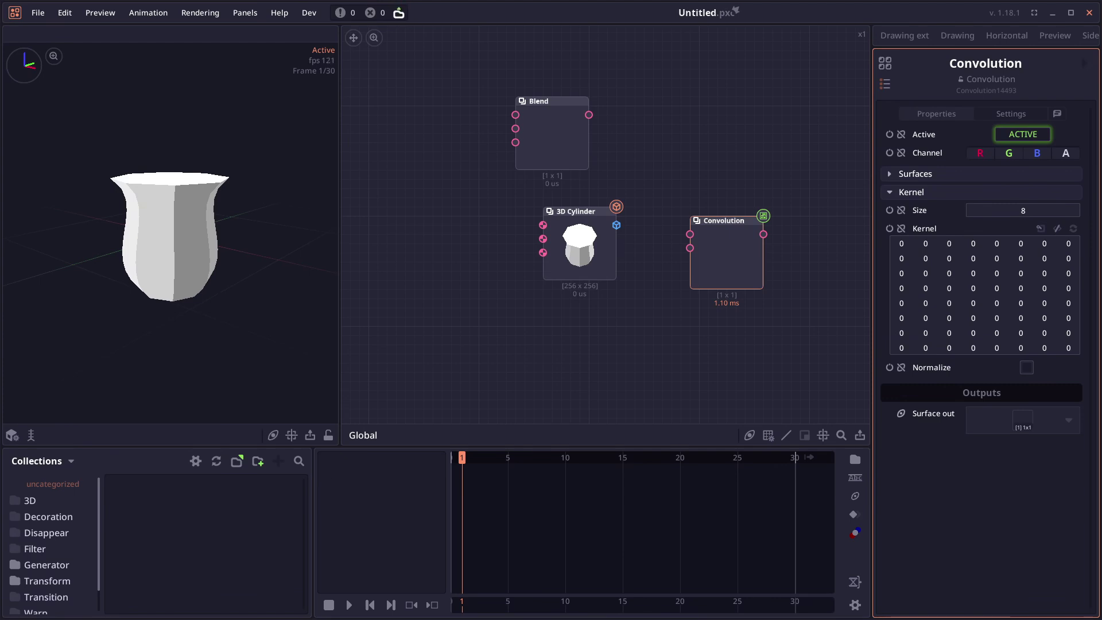